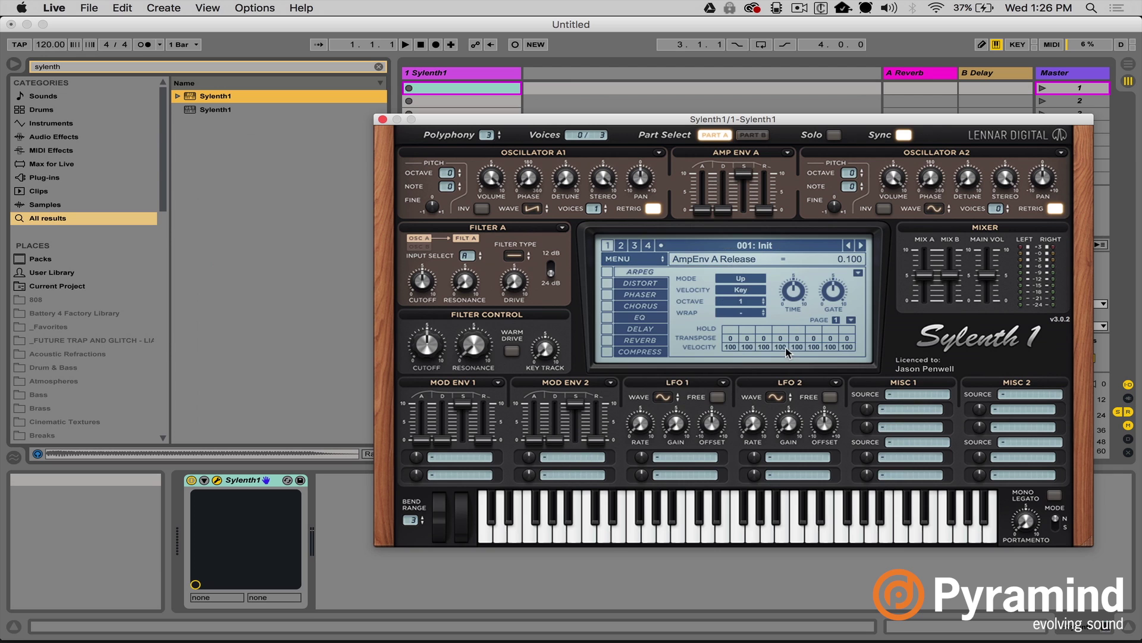
- Play test notes on Sylenth1 and lower the computer keyboard's octave range to C0 to D1
key(a)
key(z)
key(a)
key(a)
key(z)
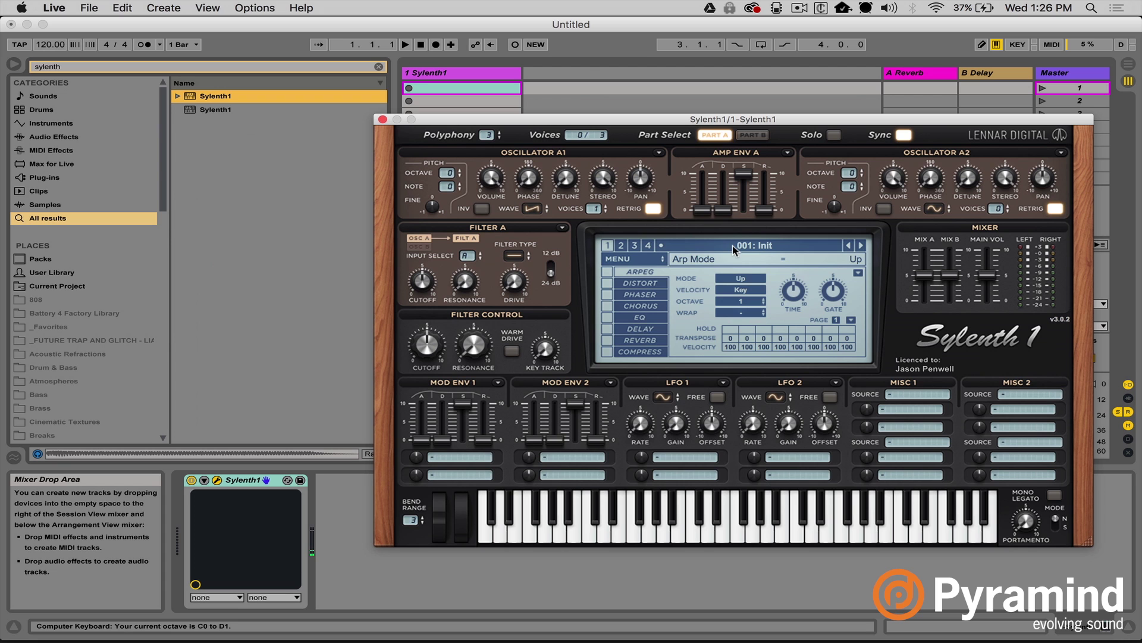
- Close the Sylenth1 plug-in window and select the Sylenth1 track
drag(460, 119, 590, 66)
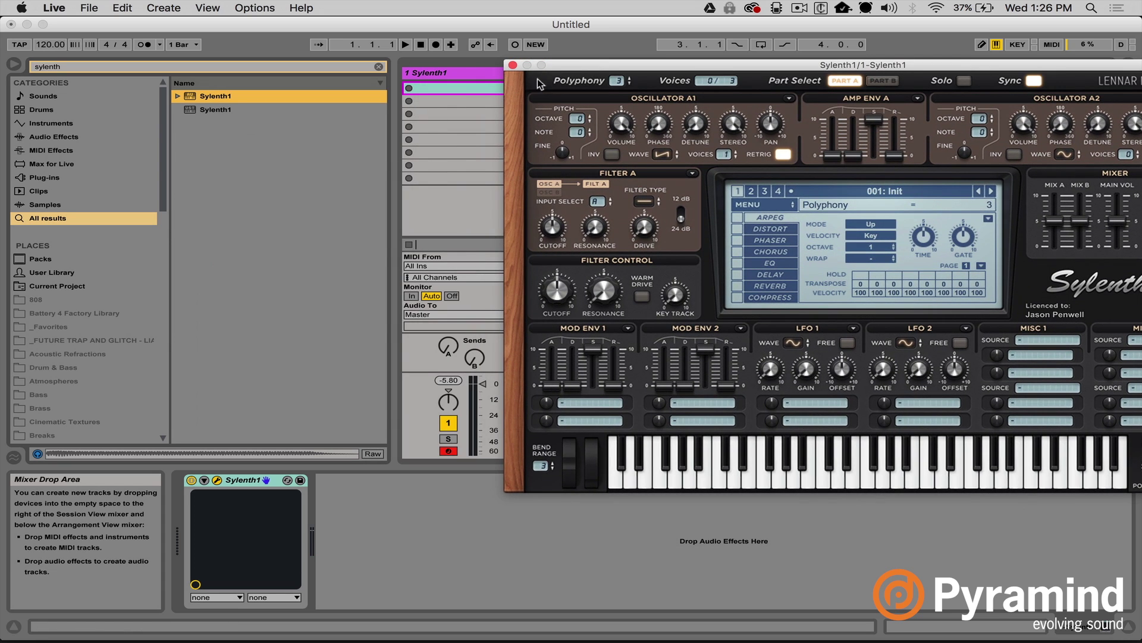
click(513, 64)
click(452, 100)
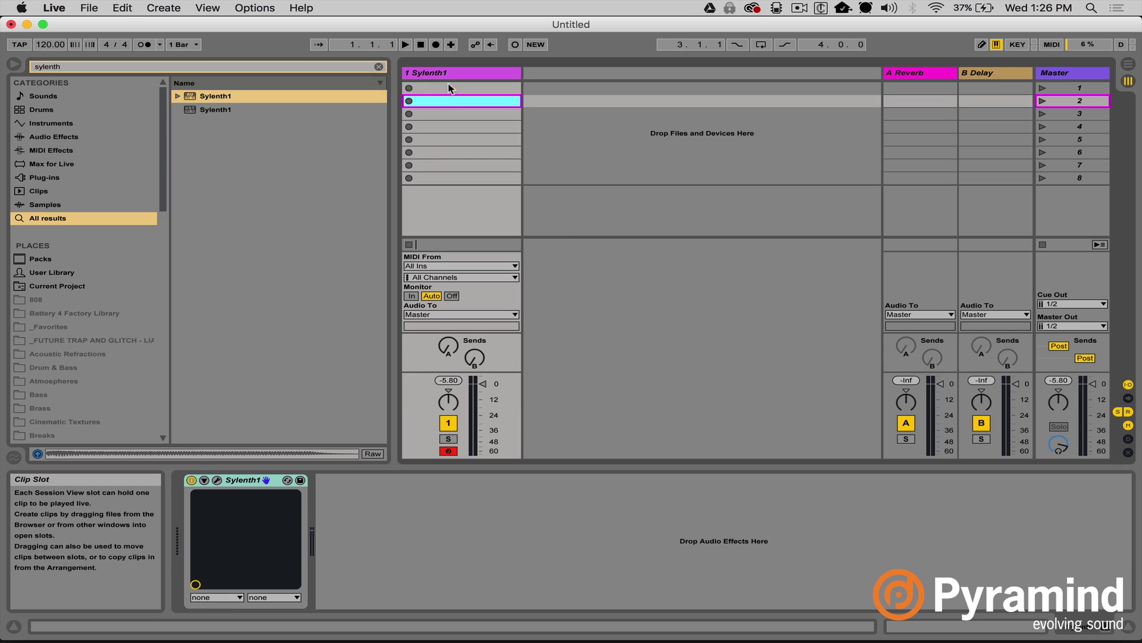
click(448, 77)
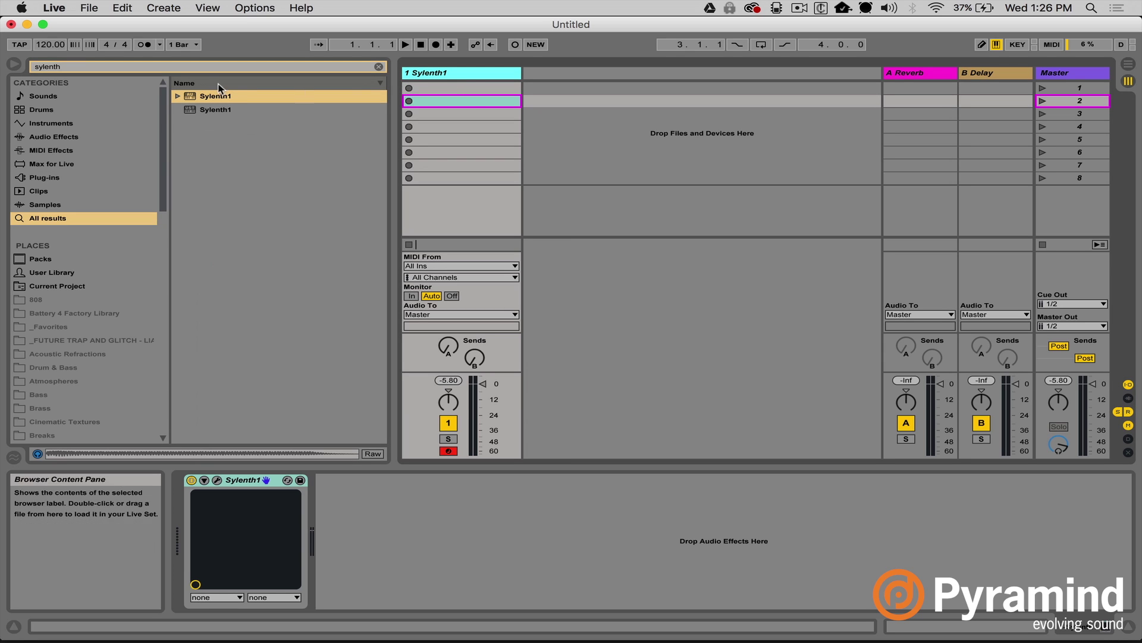
- Search the browser for "amp" and add the Amp effect after Sylenth1 in the device chain
click(178, 66)
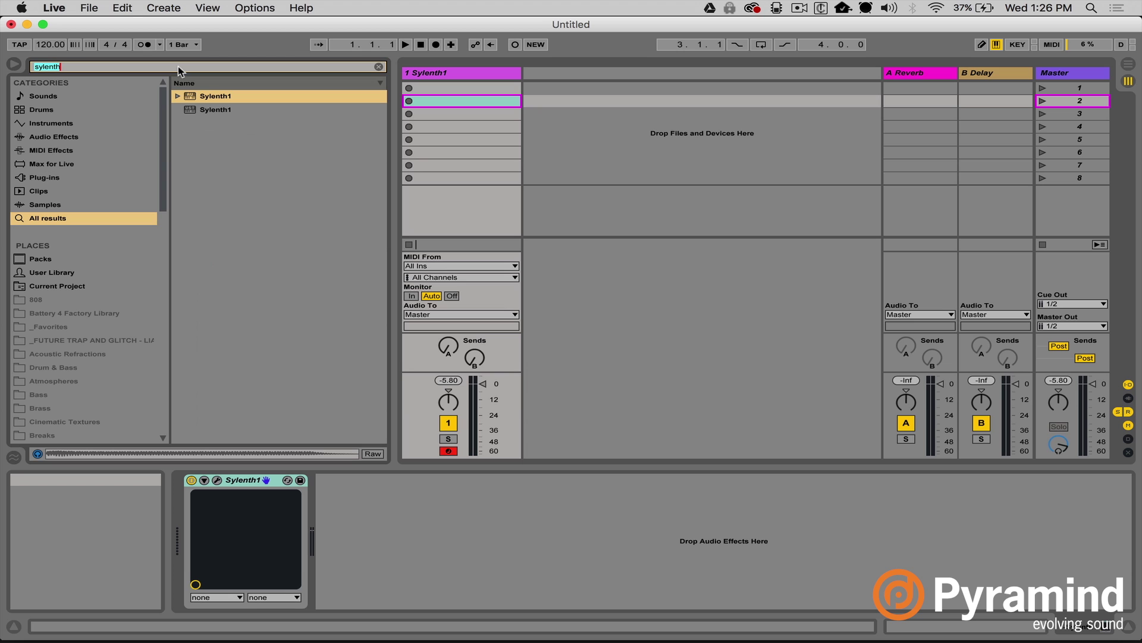
text(amp)
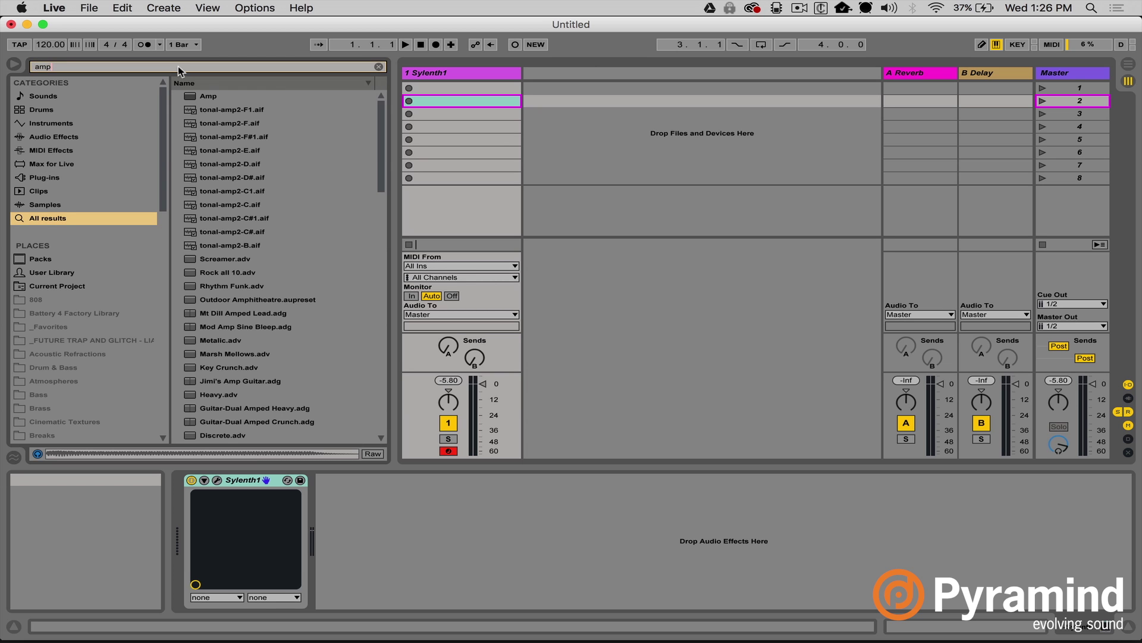
drag(201, 98, 426, 537)
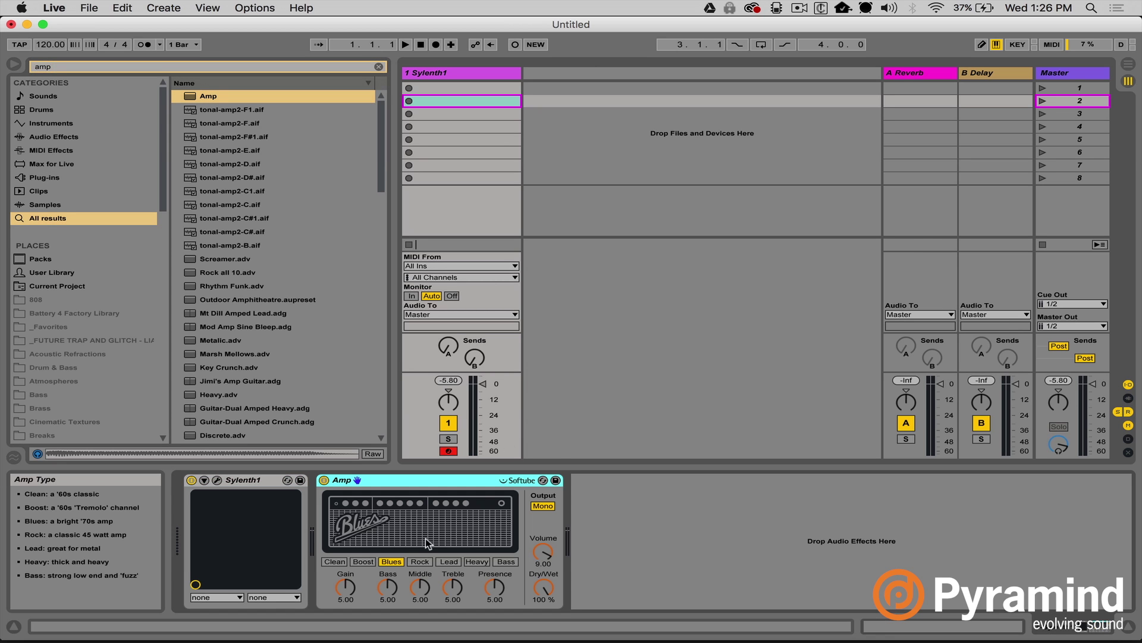
- Search the audio effects for "filter" and add Auto Filter after the Amp
click(54, 136)
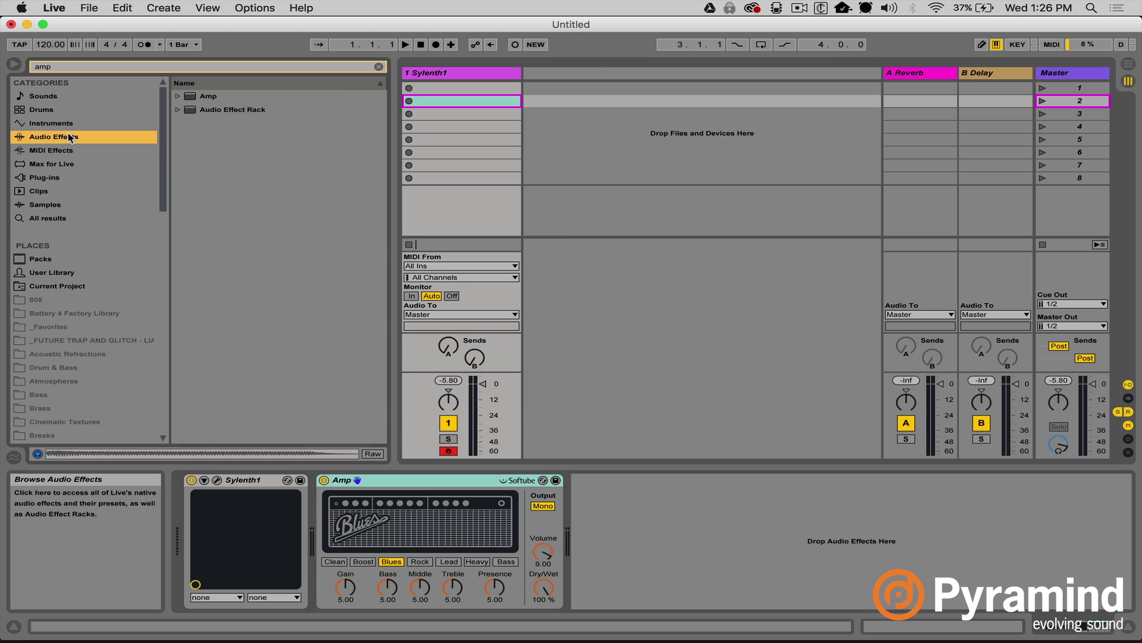
click(379, 66)
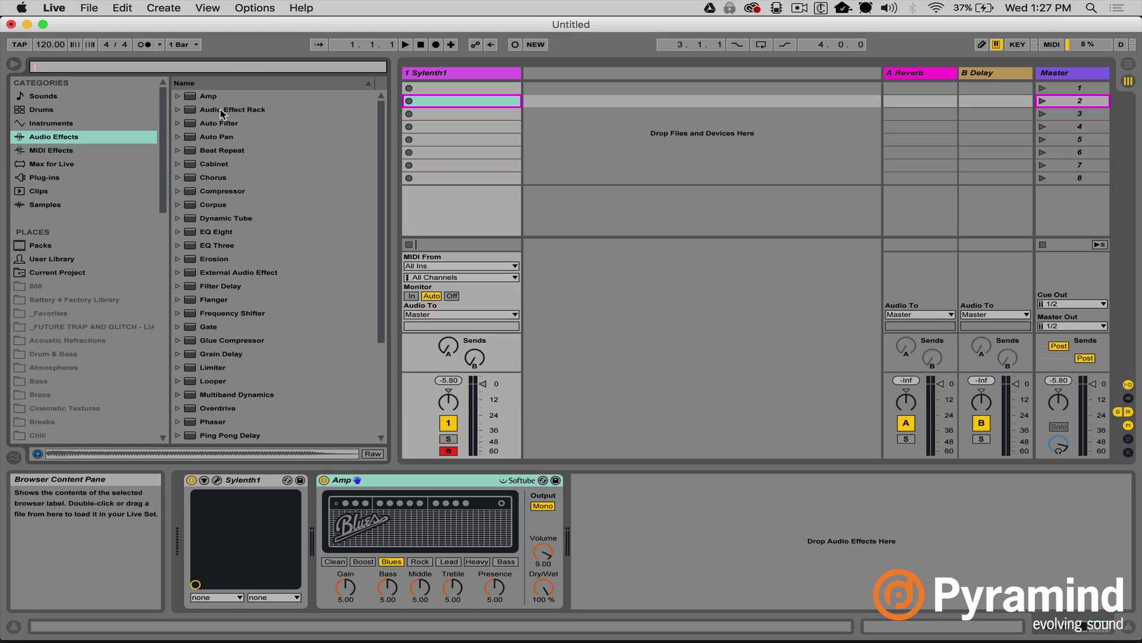
text(filter)
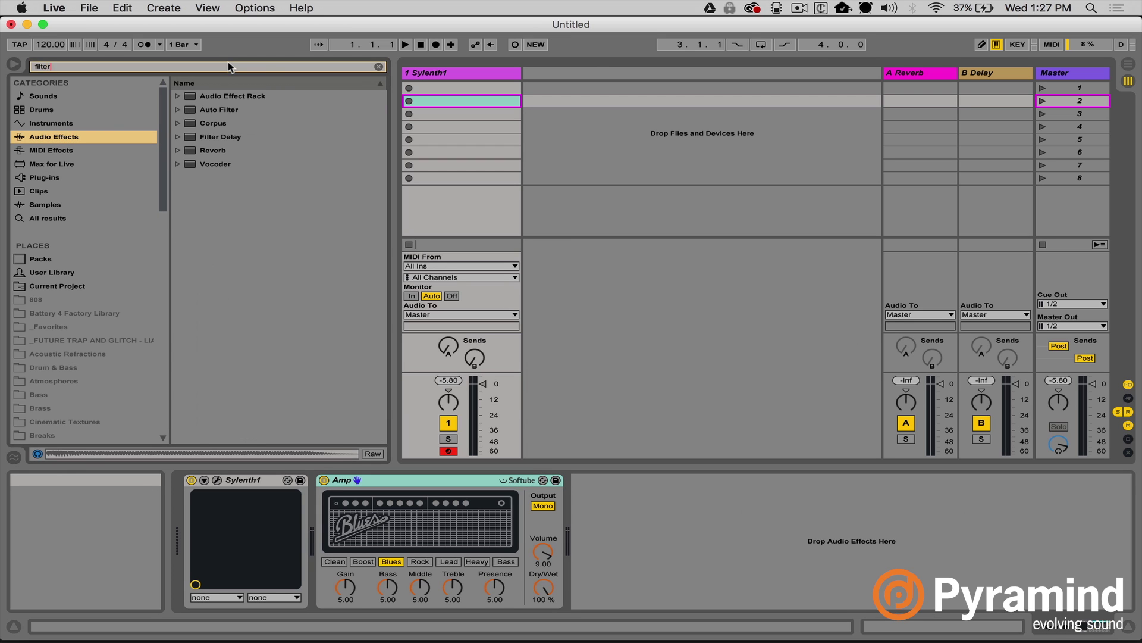
click(215, 109)
double_click(215, 109)
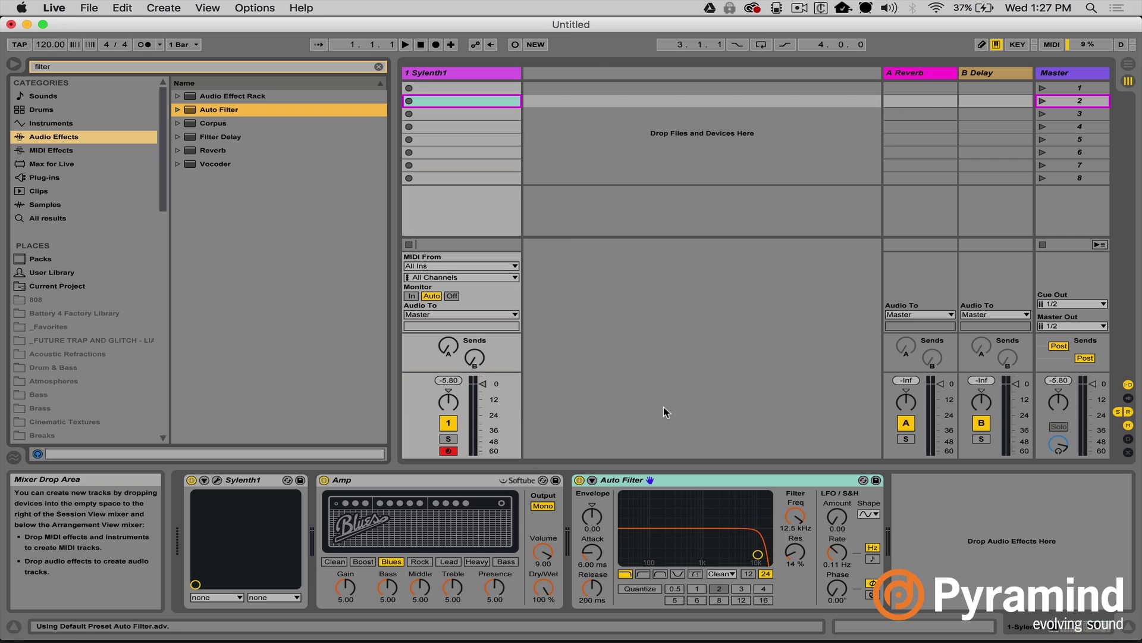
- Search the audio effects for "compresso" and add the Compressor to the end of the chain
click(225, 62)
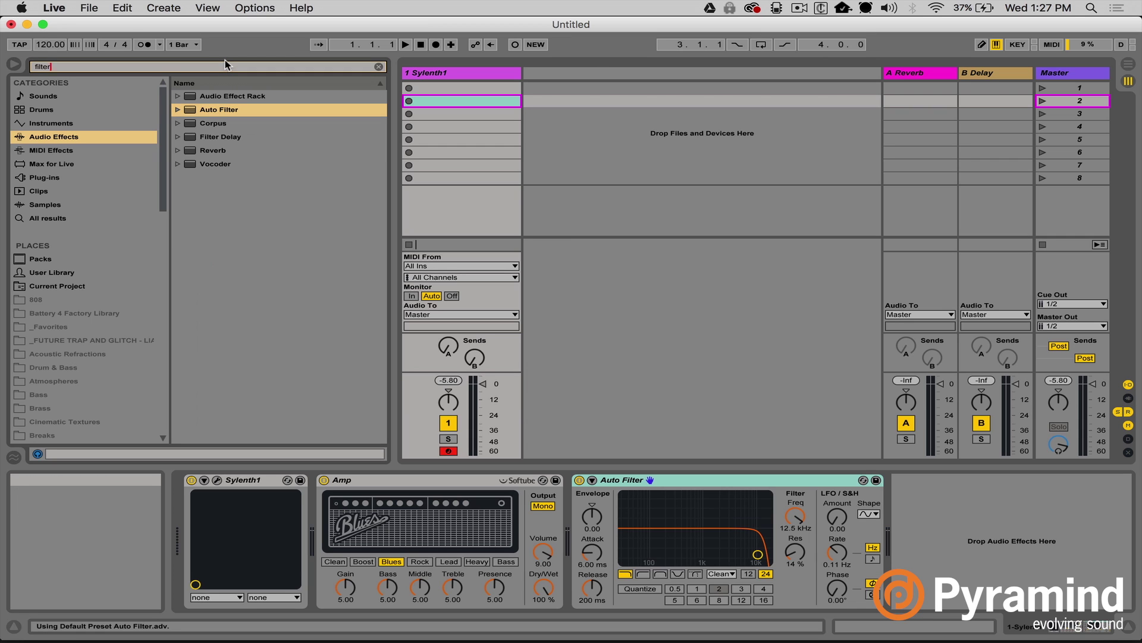
text(compresso)
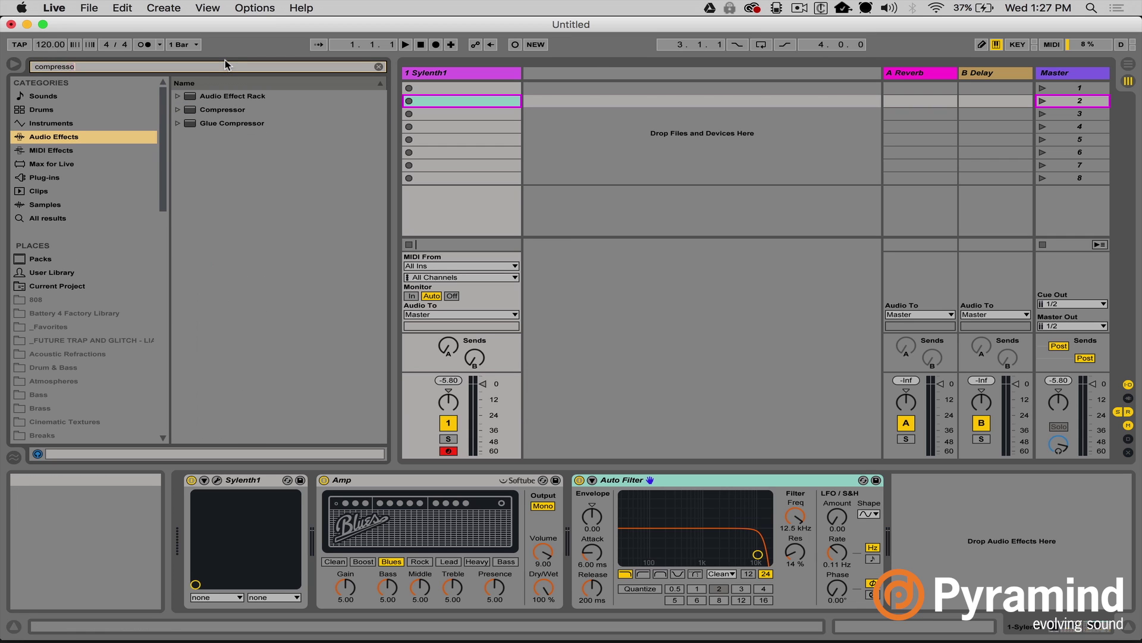
key(Return)
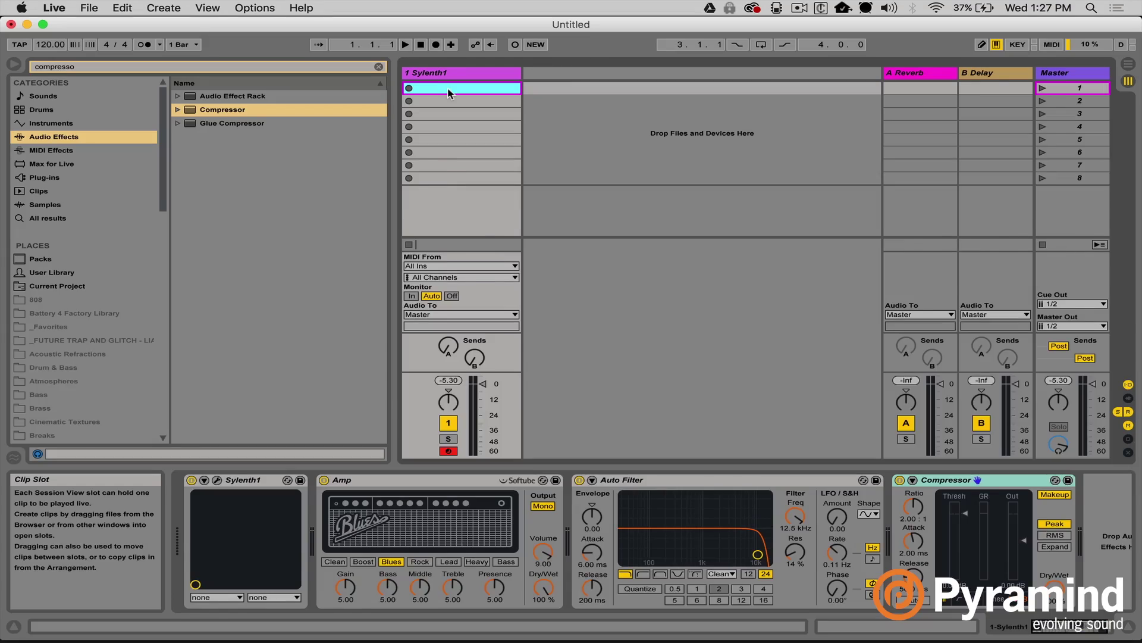
- Create a MIDI clip in the Sylenth1 track's first slot and place a short note at 1.1.1, transposed down to C0
double_click(449, 89)
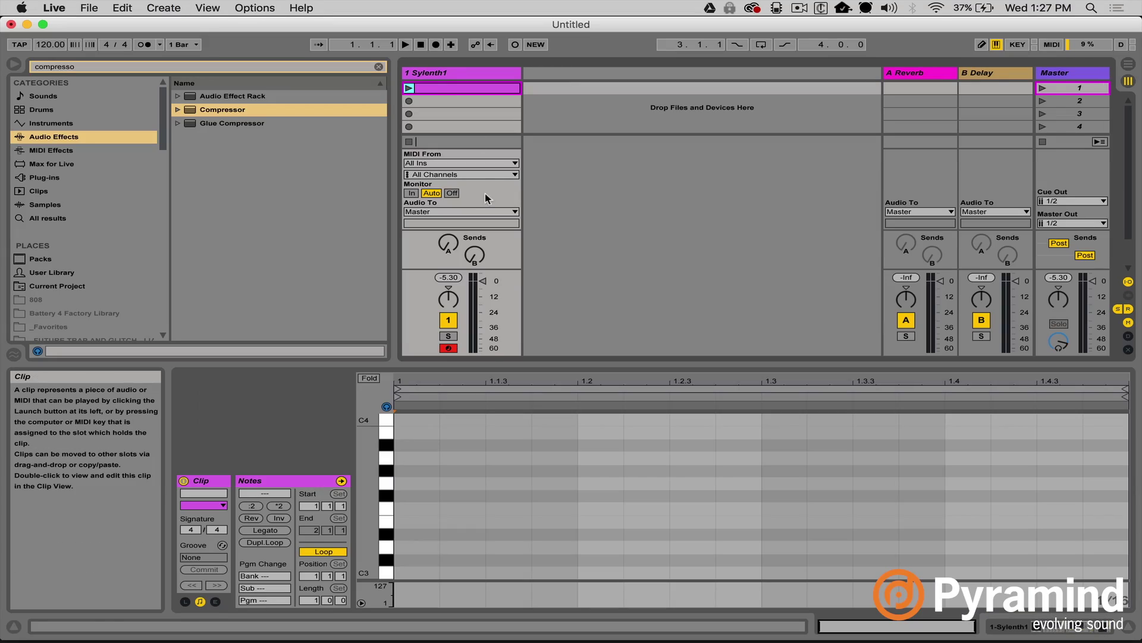
drag(539, 365, 534, 301)
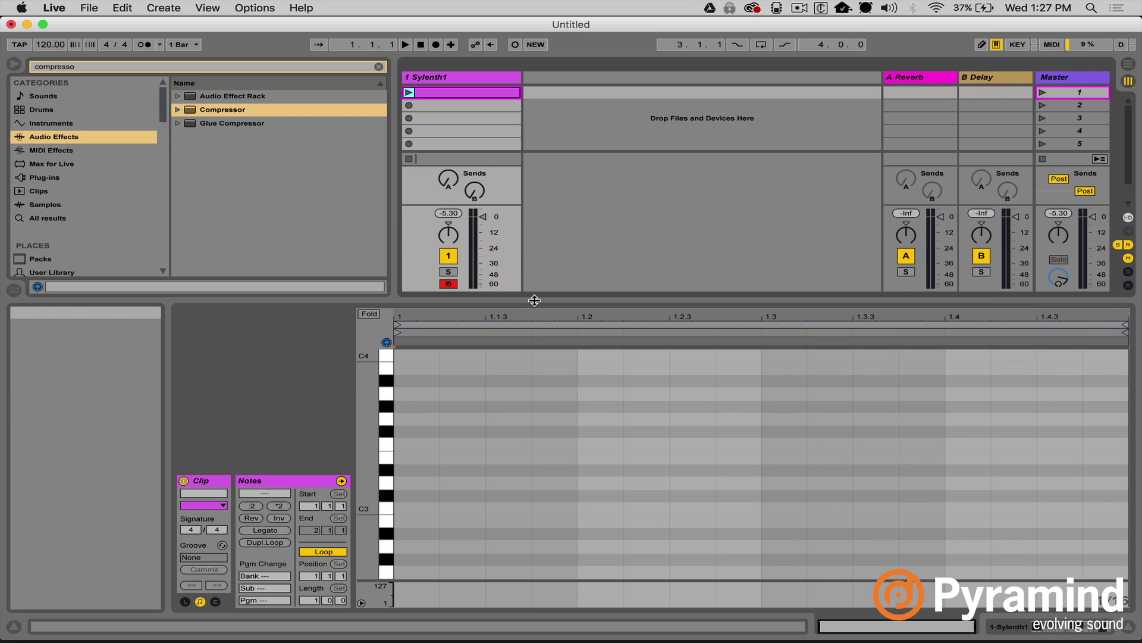
click(416, 508)
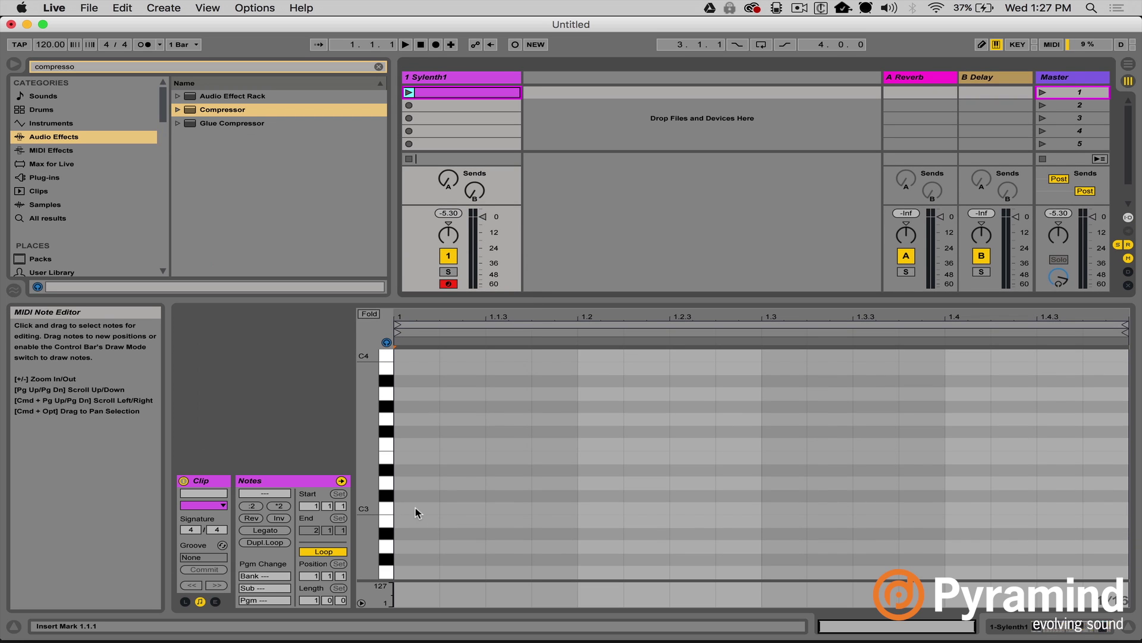
double_click(415, 508)
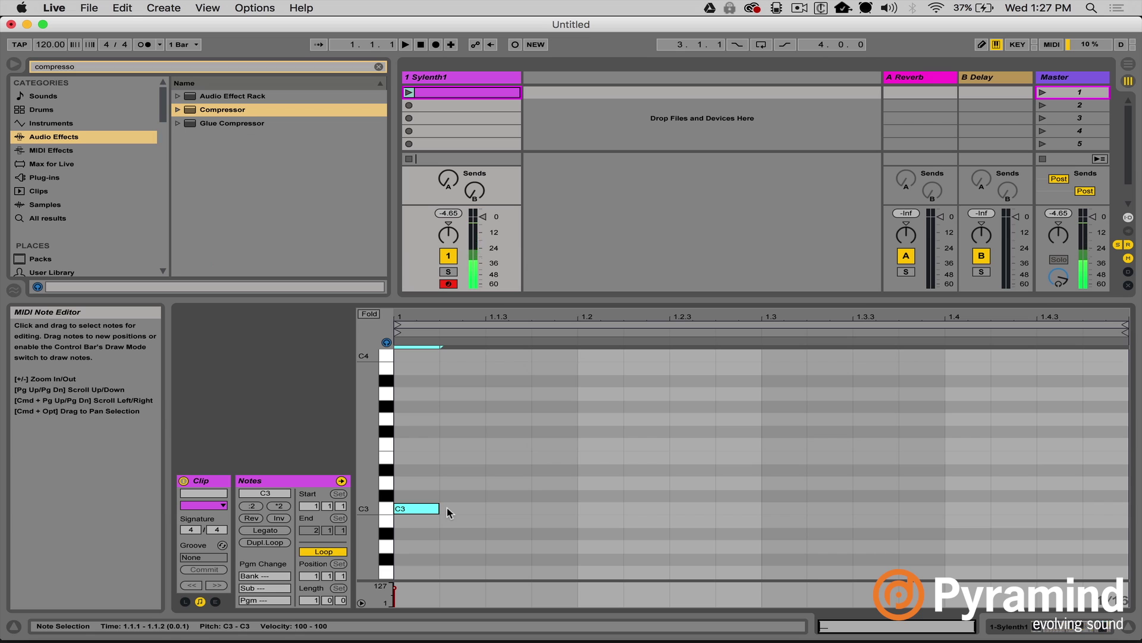
key(shift+Down)
key(shift+Down)
key(shift+Down)
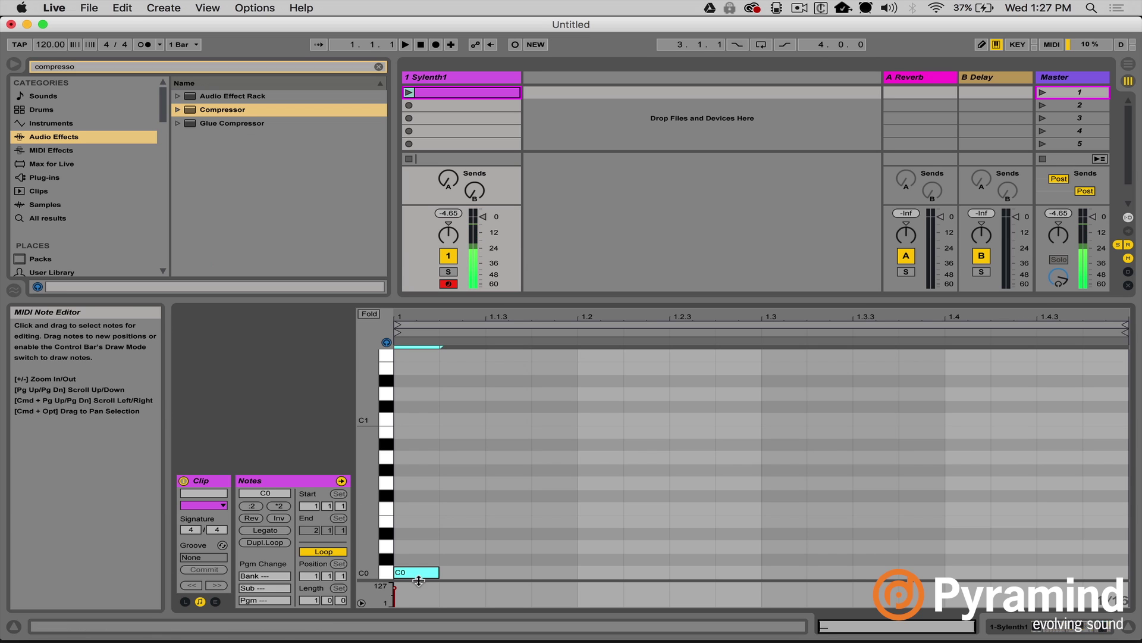
- Build the bassline from repeated C0 notes and an E0 note from beat 1.4 to the bar's end, and launch the clip
drag(421, 572, 973, 575)
key(Up)
key(Up)
key(Up)
drag(991, 522, 1129, 523)
click(409, 92)
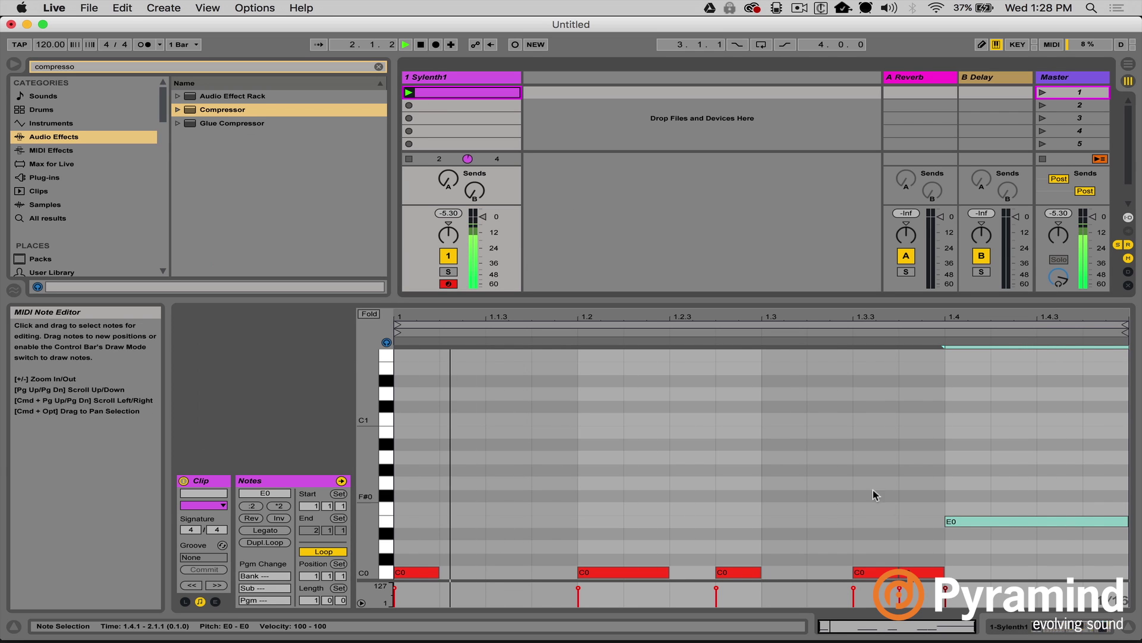
- Shorten the two C0 notes before beat 1.4 and add an F#0 note from 1.4.3 to the bar's end
drag(883, 561, 932, 574)
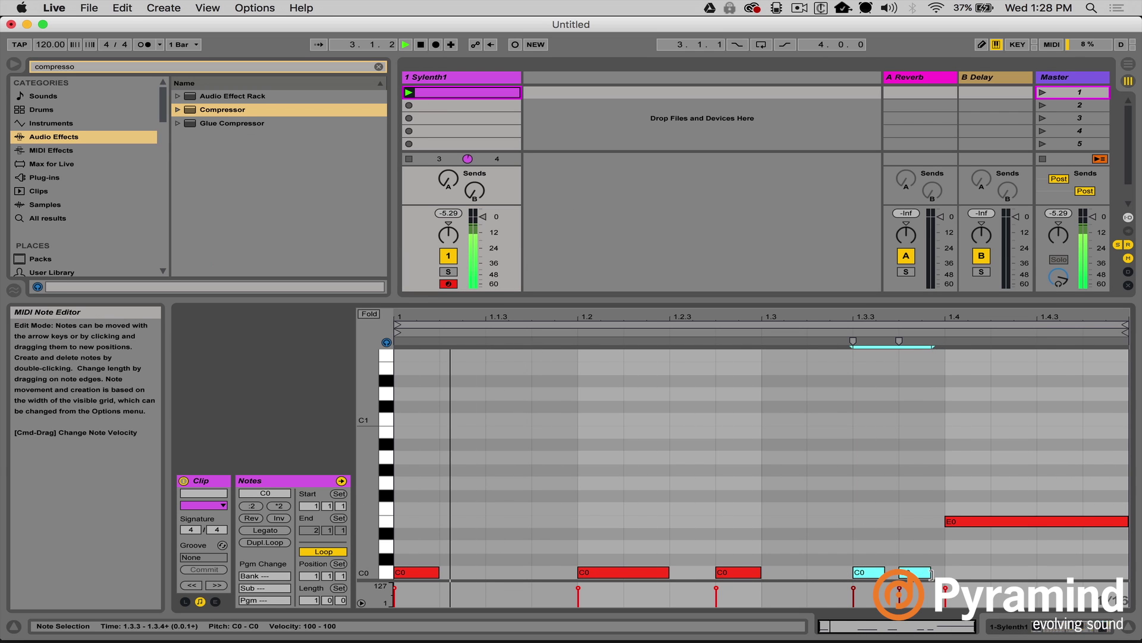
drag(1126, 521, 1106, 502)
key(space)
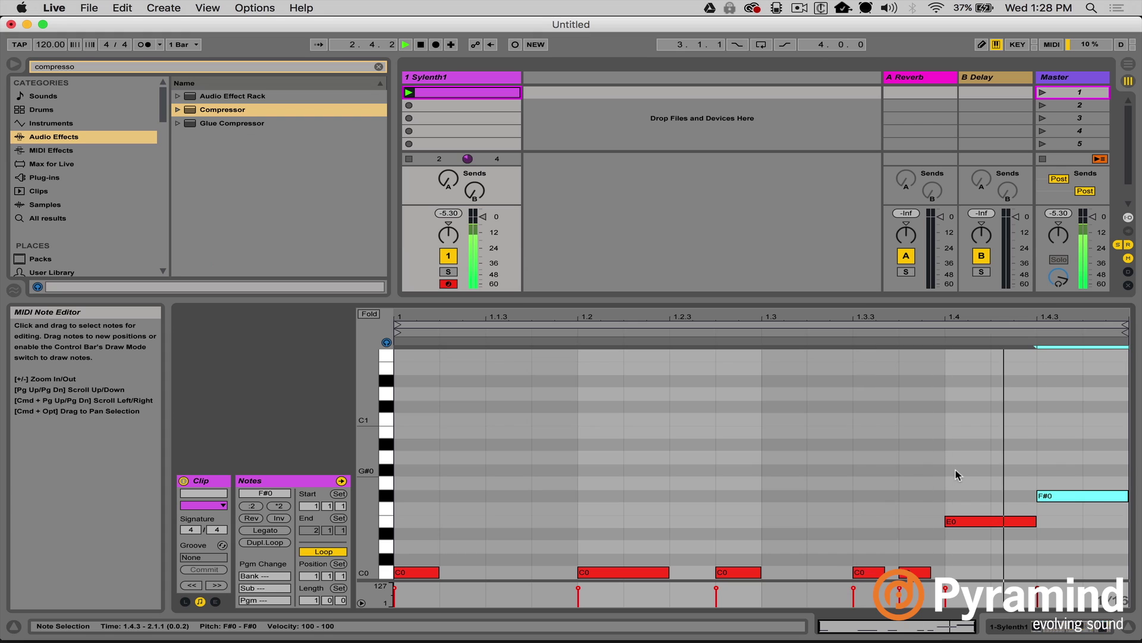
key(space)
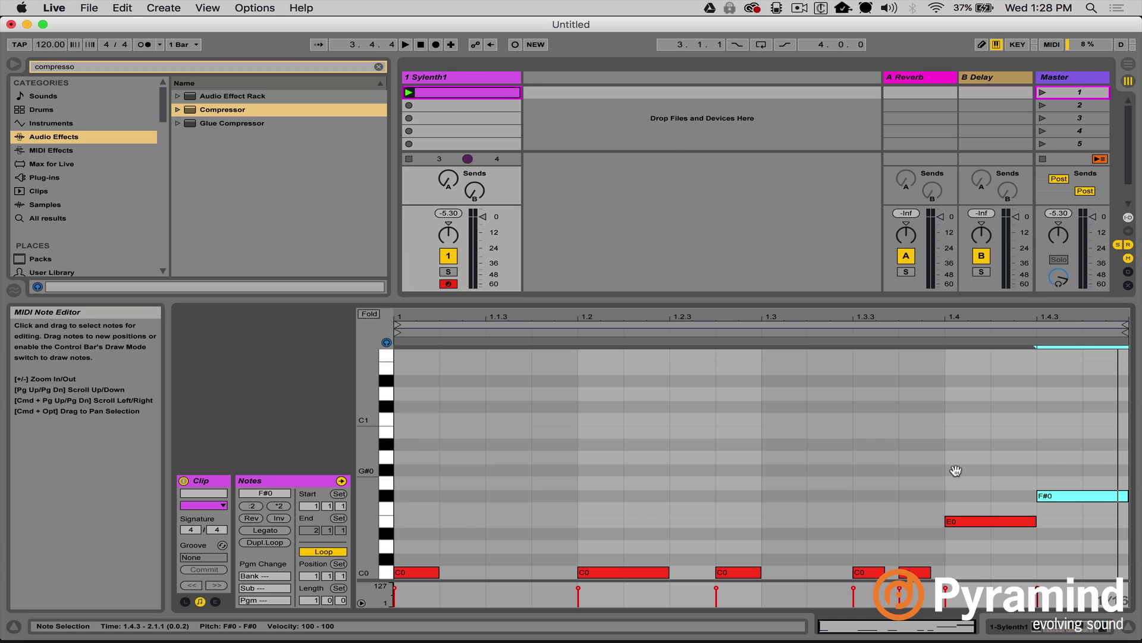
- Hide the clip editor and rename the clip as Glitch Hop Bass Start
key(super+alt+l)
key(super+alt+i)
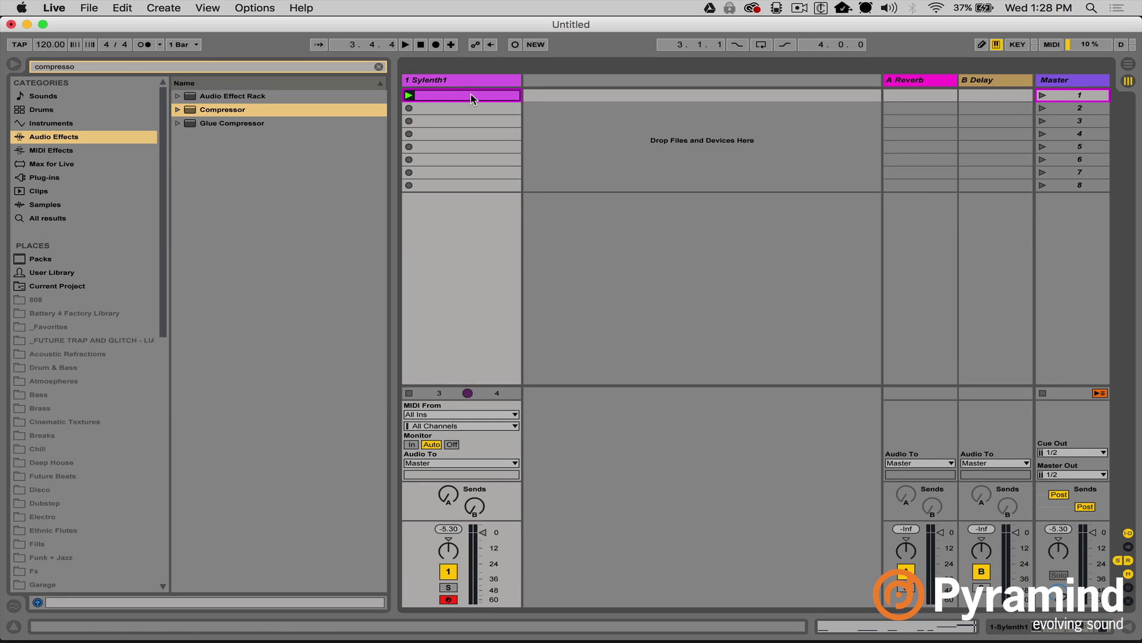
key(super+r)
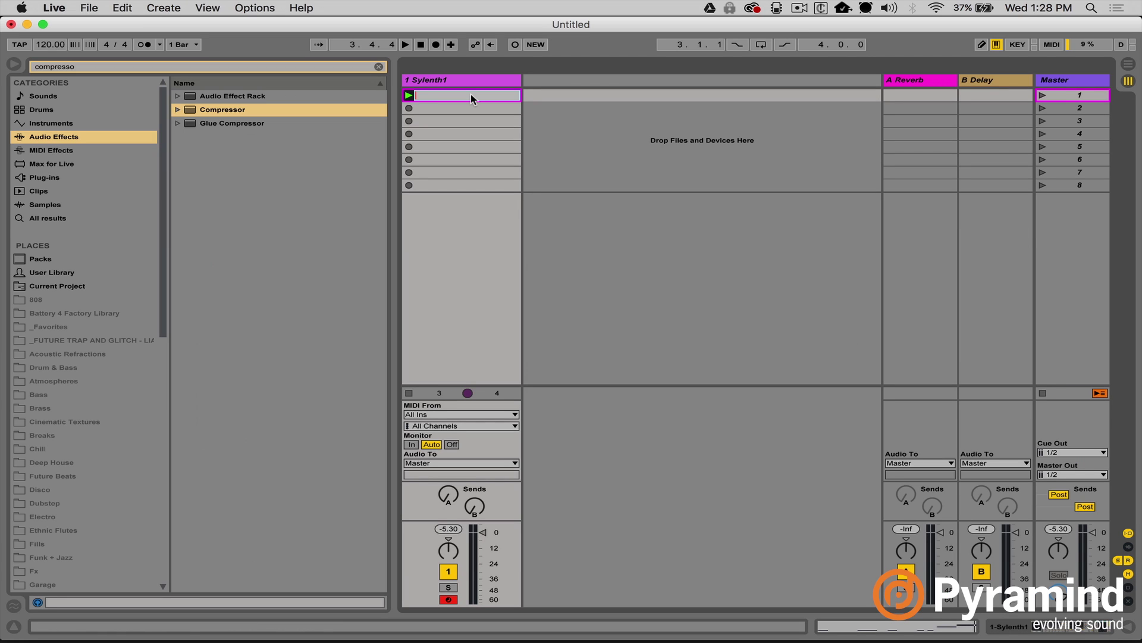
text(Glitch Hop Bass Start)
key(Return)
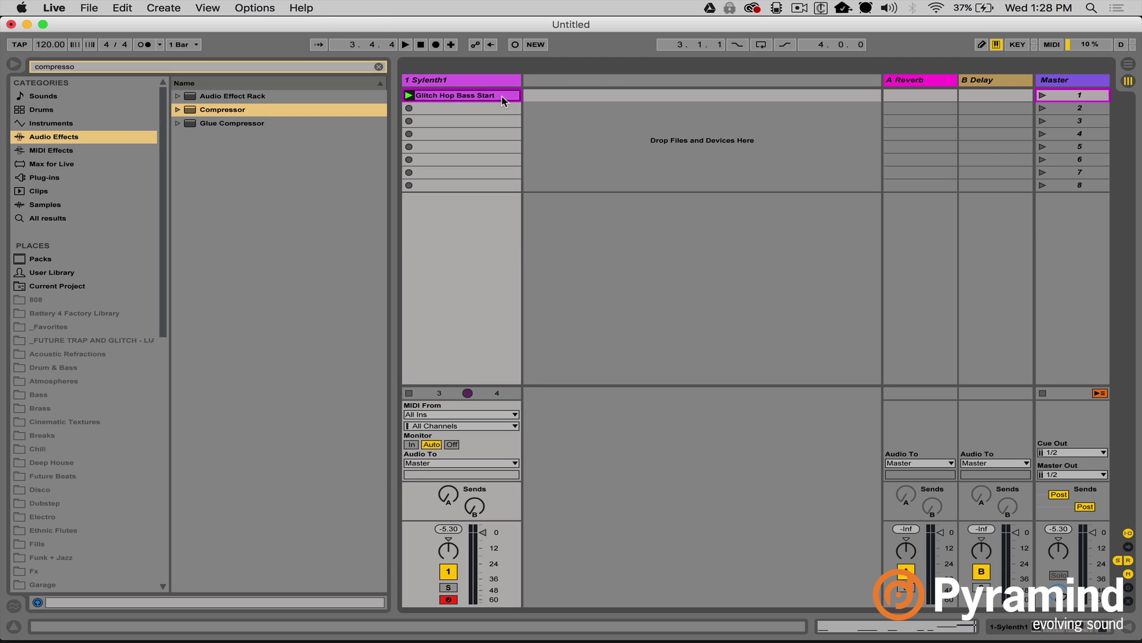
- Create a folder named Demo Youtube in the User Library
click(379, 66)
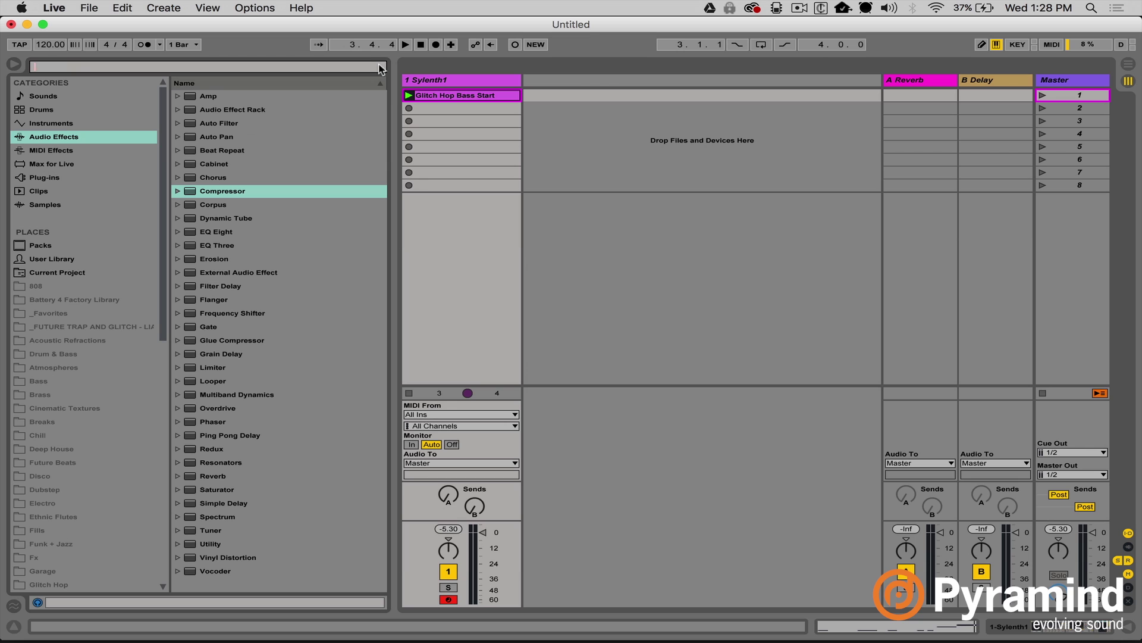
click(59, 260)
scroll(286, 280, up, 2)
scroll(238, 238, down, 10)
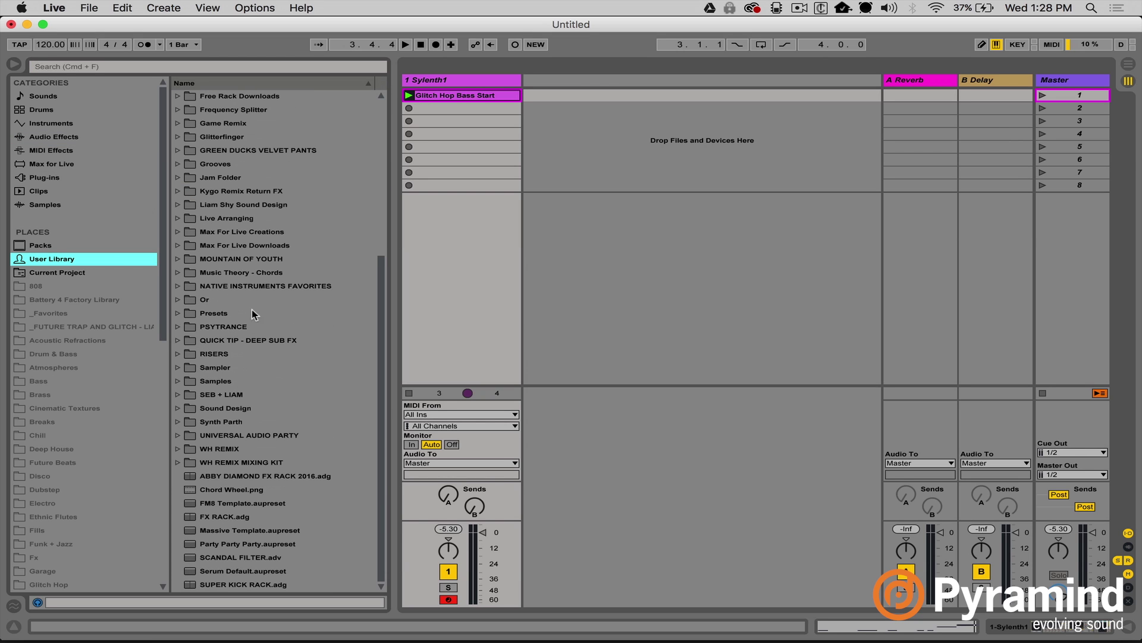
right_click(340, 586)
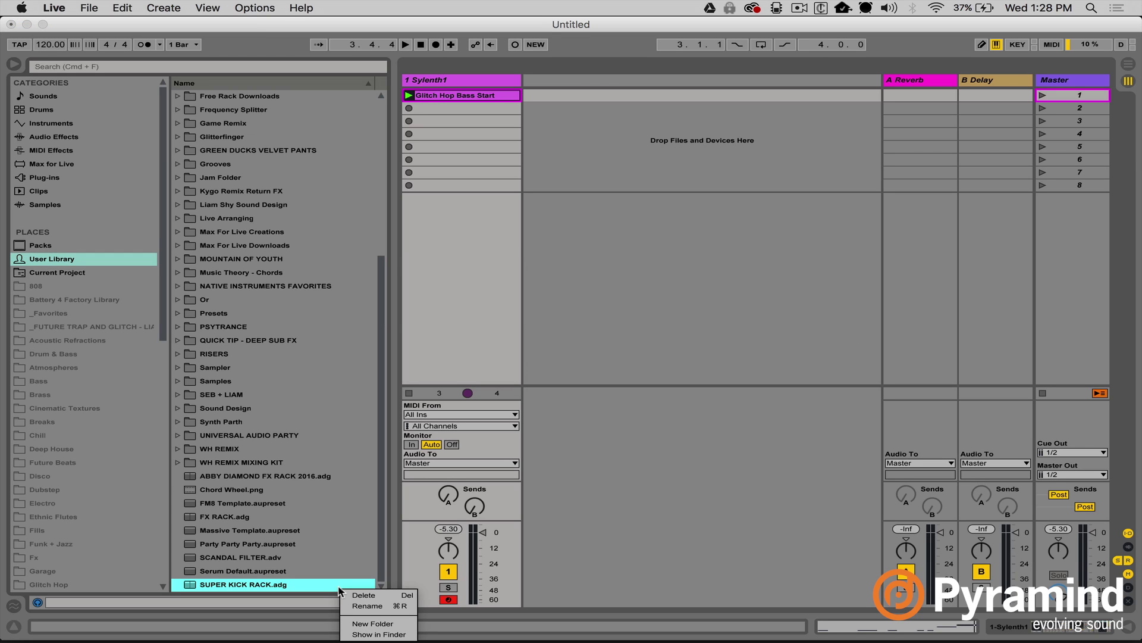
click(373, 624)
text(Demo)
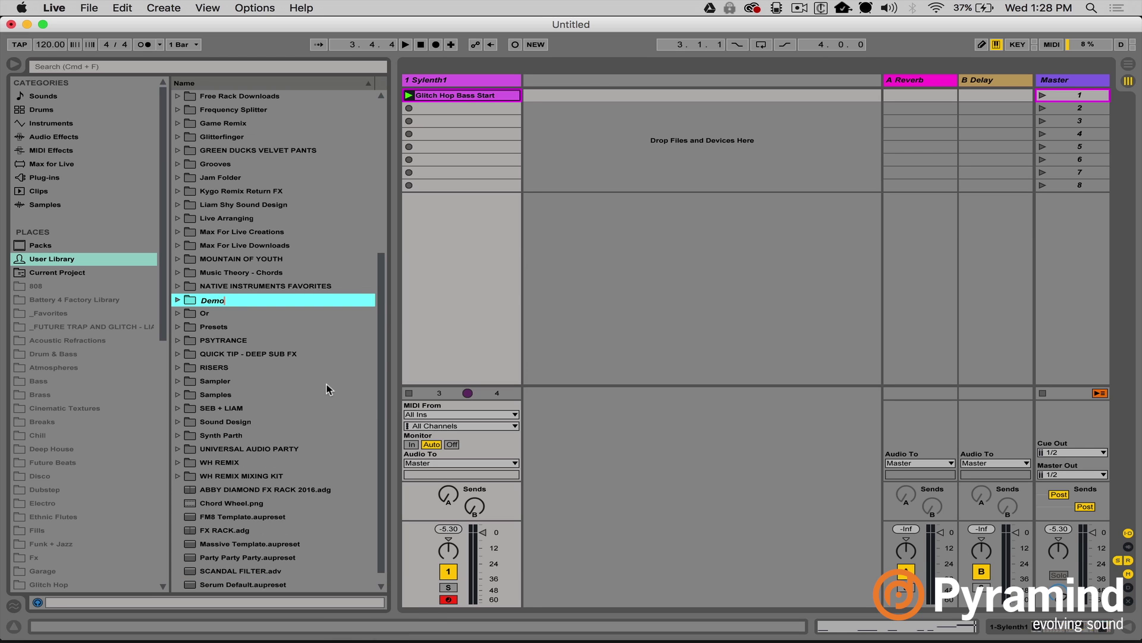
key(Return)
click(670, 350)
text(Youtube)
key(Return)
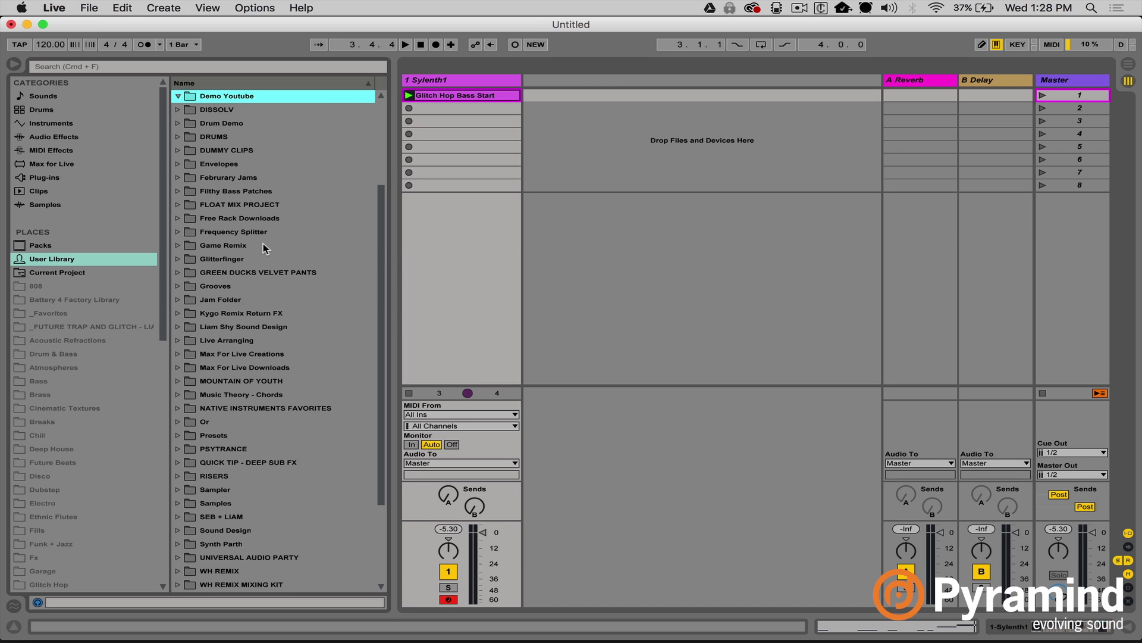
- Create a subfolder named Bass ALC Patches inside the Demo Youtube folder
right_click(347, 95)
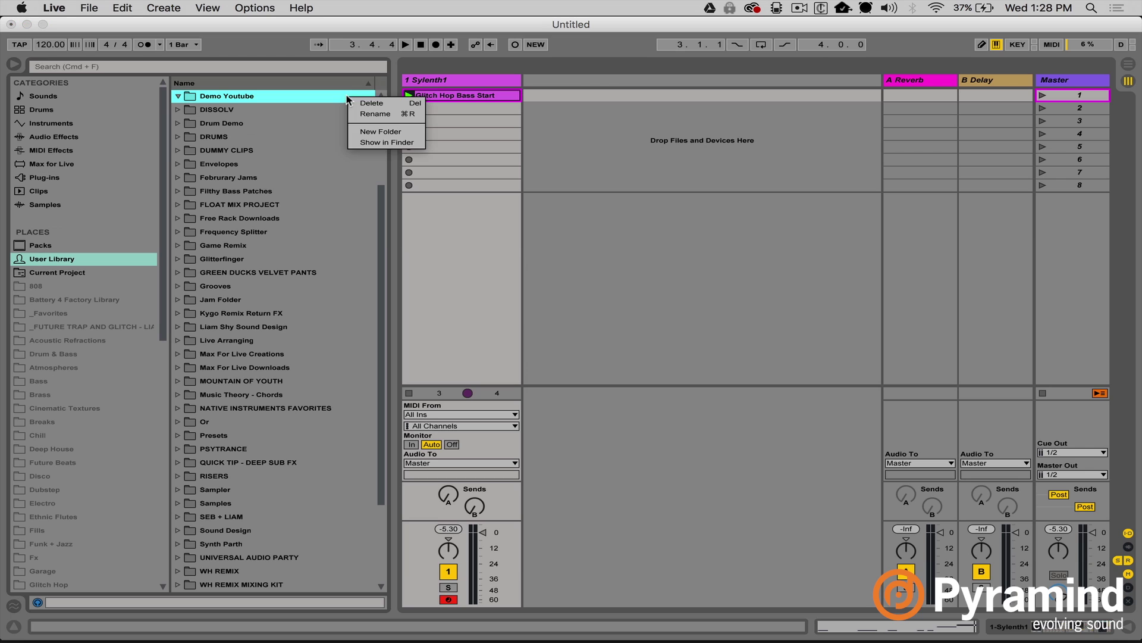
click(374, 131)
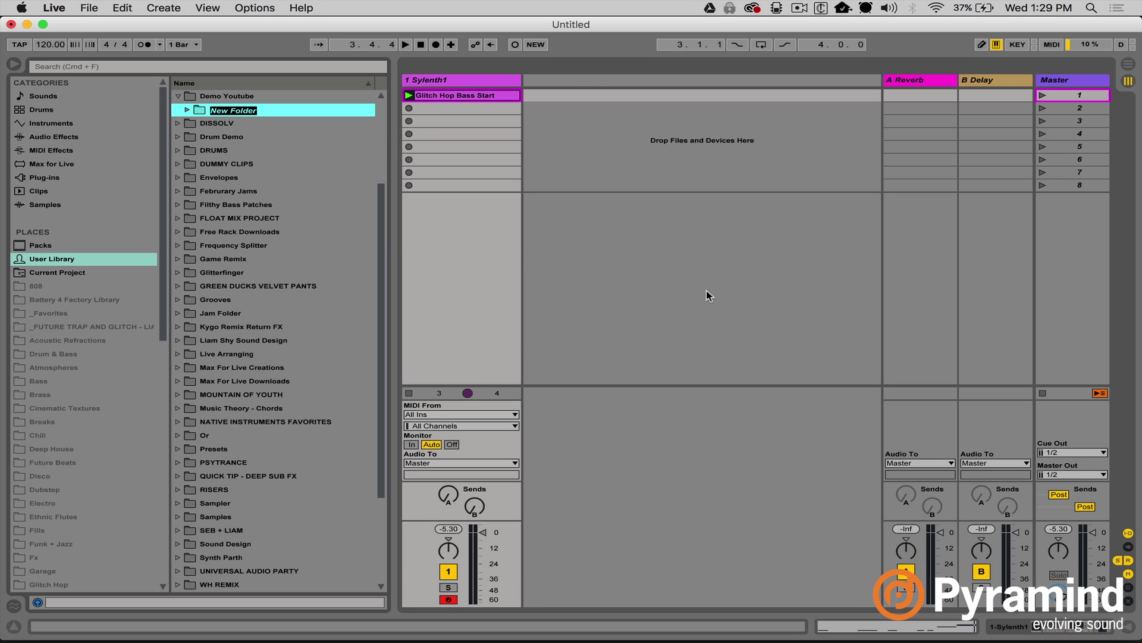
text(Bass Patches)
key(BackSpace)
key(BackSpace)
key(BackSpace)
key(BackSpace)
key(BackSpace)
key(BackSpace)
key(BackSpace)
key(BackSpace)
text(ALC Patches)
key(Return)
- Save the Glitch Hop Bass Start clip into the Bass ALC Patches folder
click(449, 97)
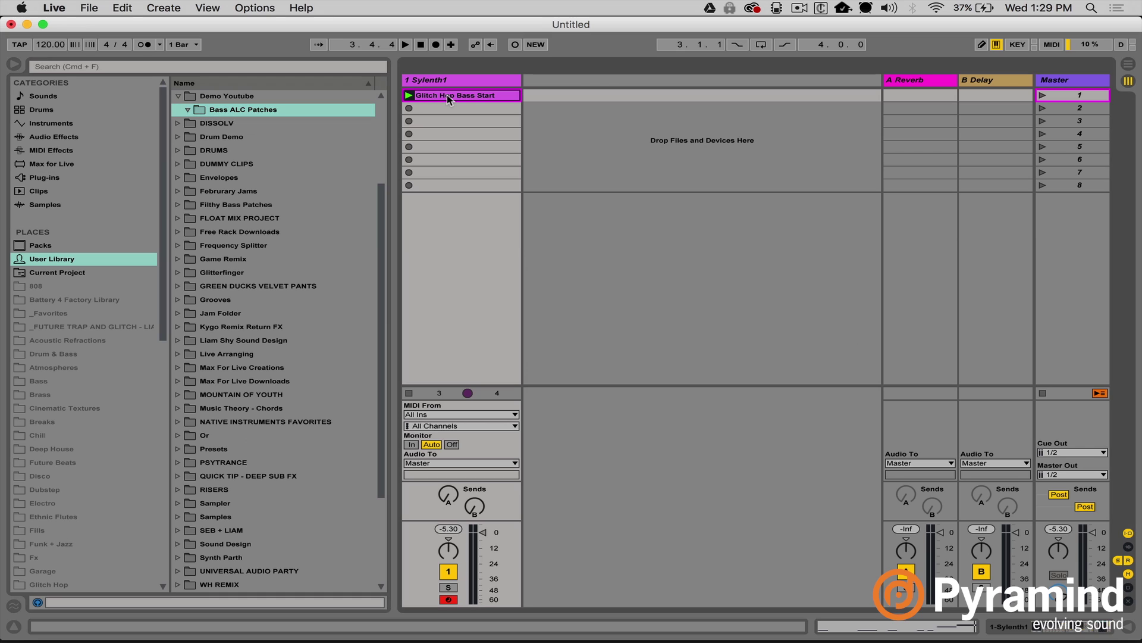
drag(449, 97, 250, 112)
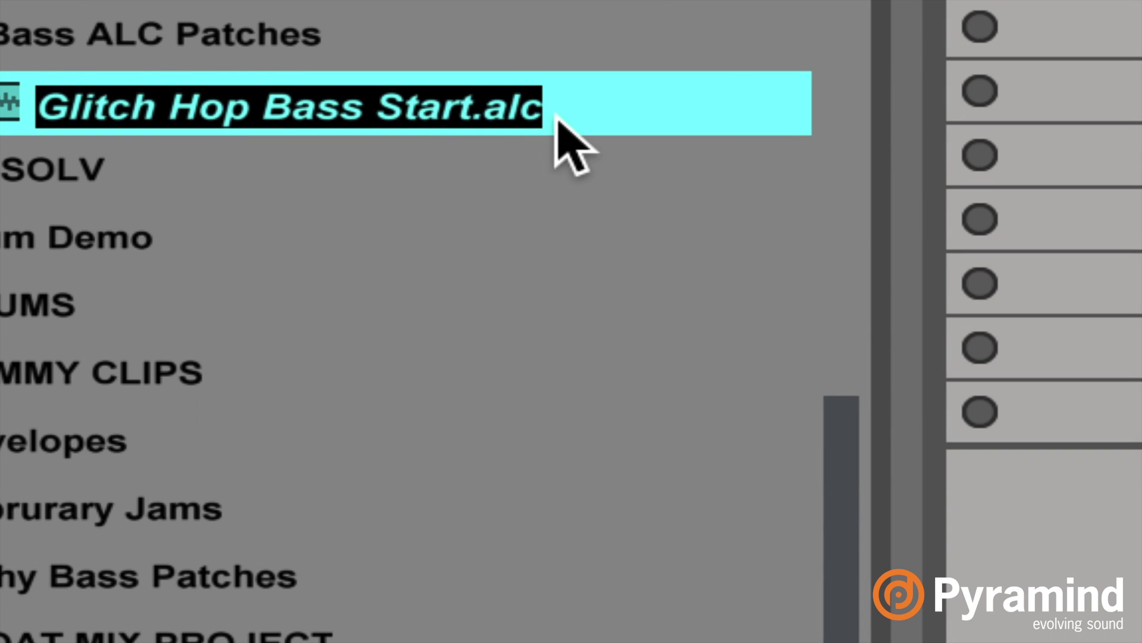
- Start a new Live Set without saving the current one and delete the surplus default tracks, keeping a single MIDI track
key(Return)
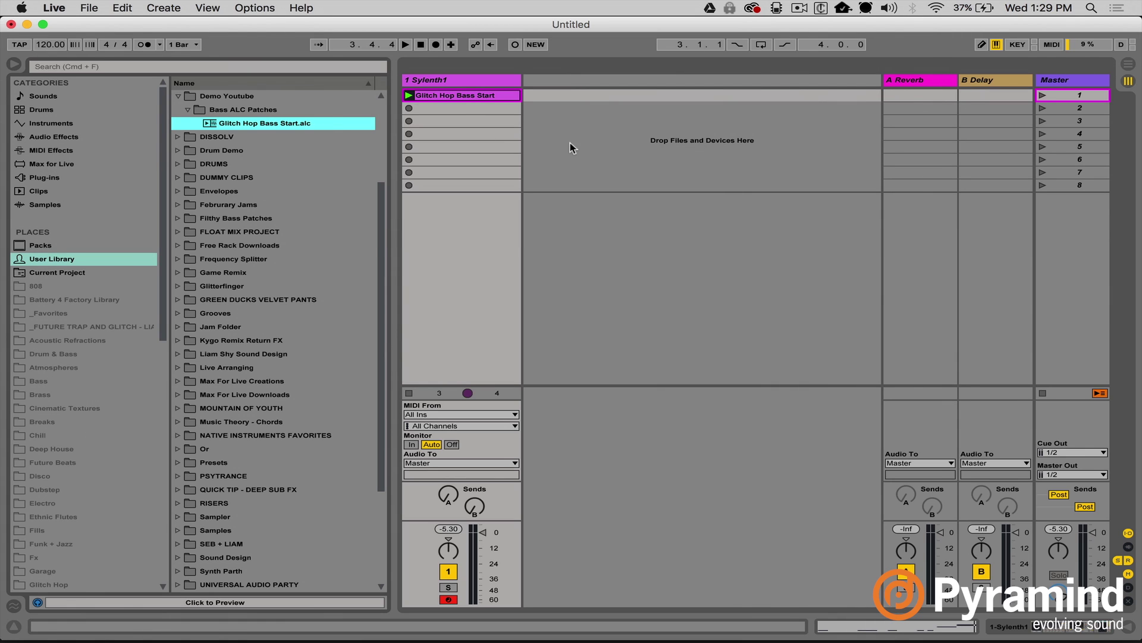
click(87, 7)
click(108, 24)
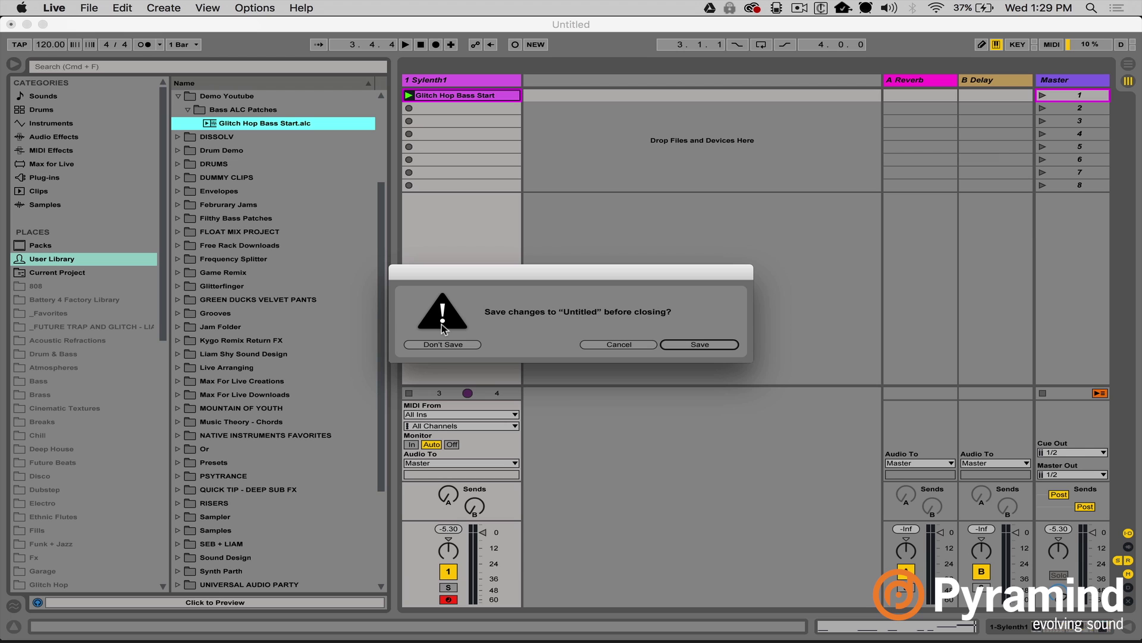
click(448, 344)
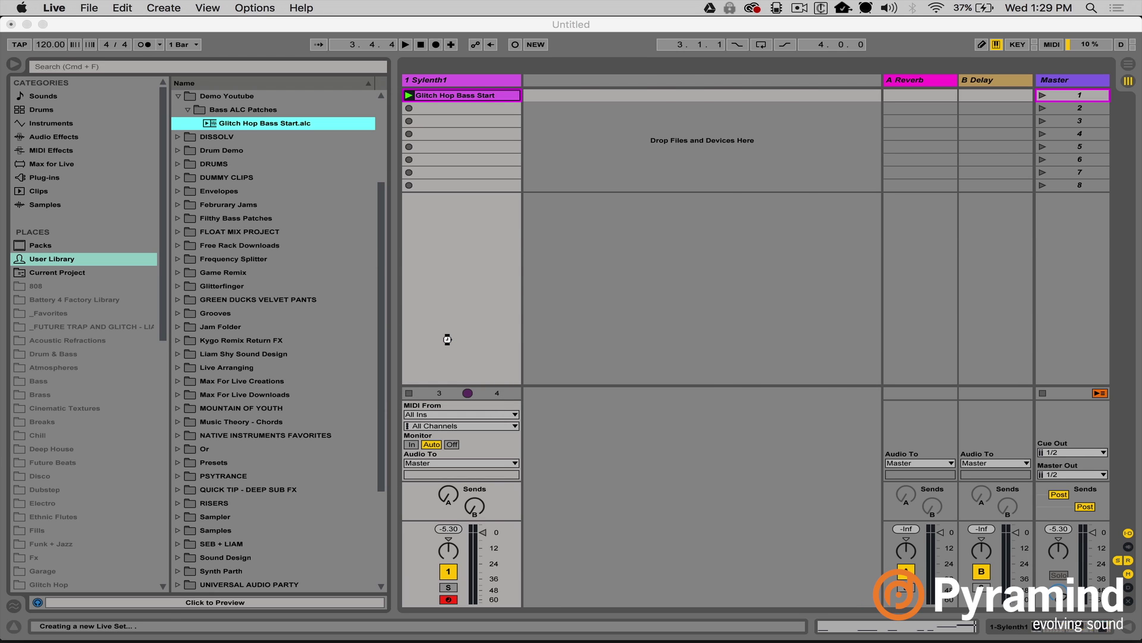
shift+click(662, 73)
key(Delete)
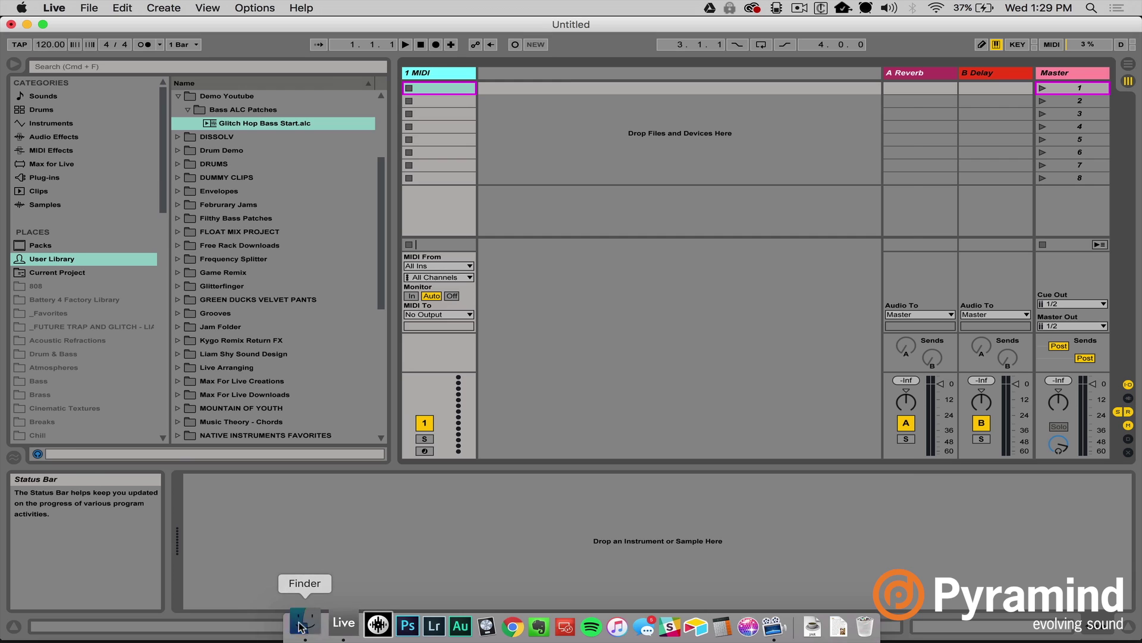
- Switch to Finder and look through the User Library folder inside the Music folder's Ableton directory
click(303, 622)
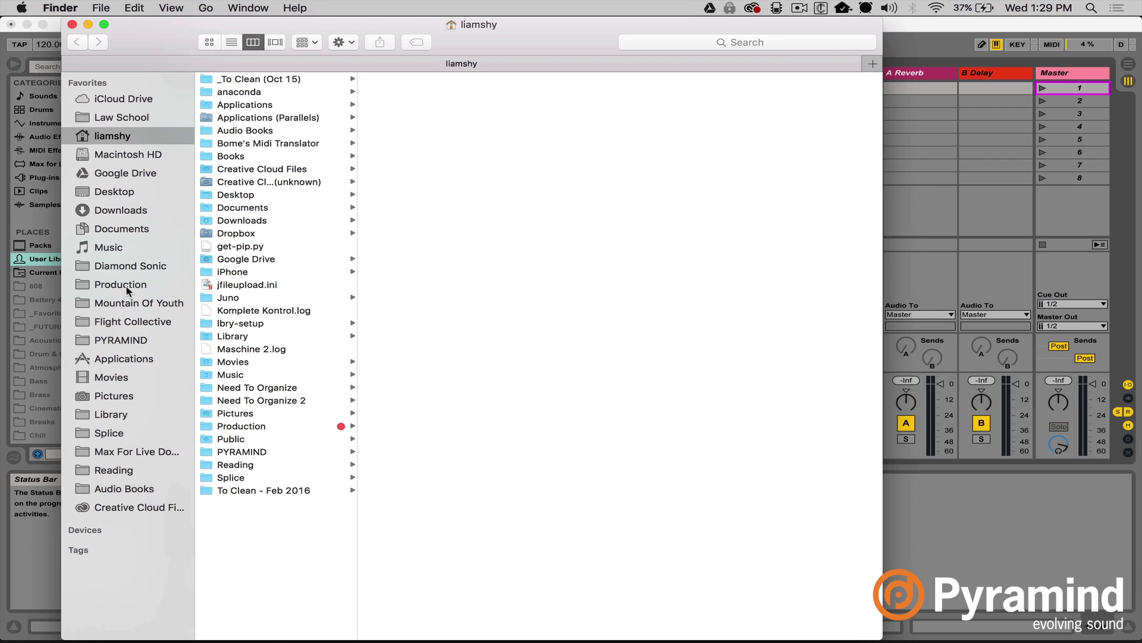
click(117, 247)
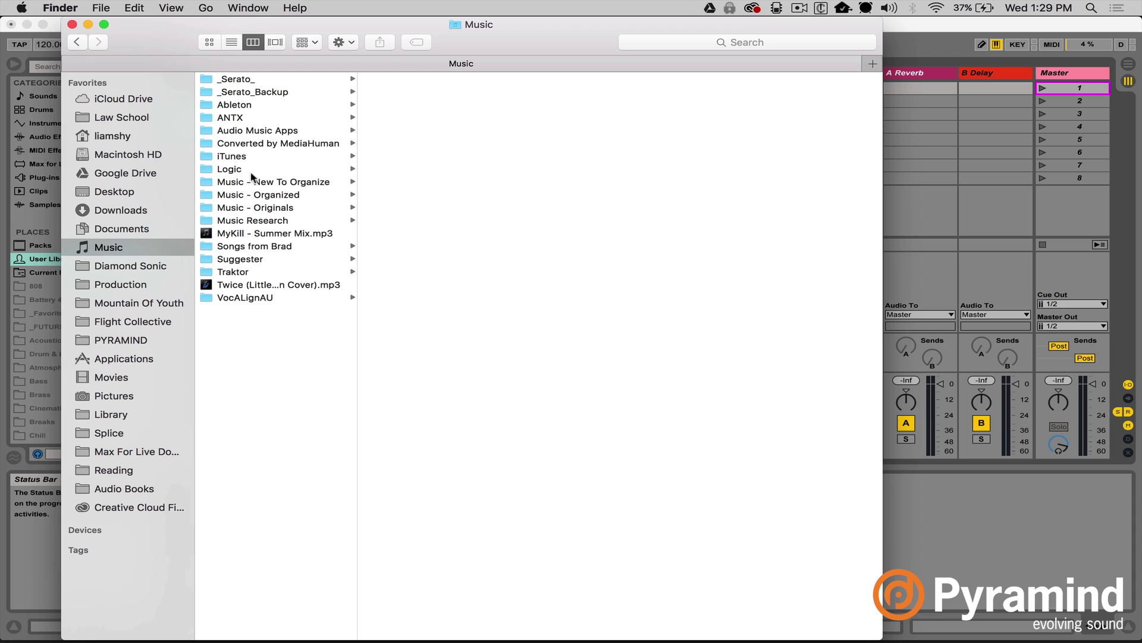
click(267, 106)
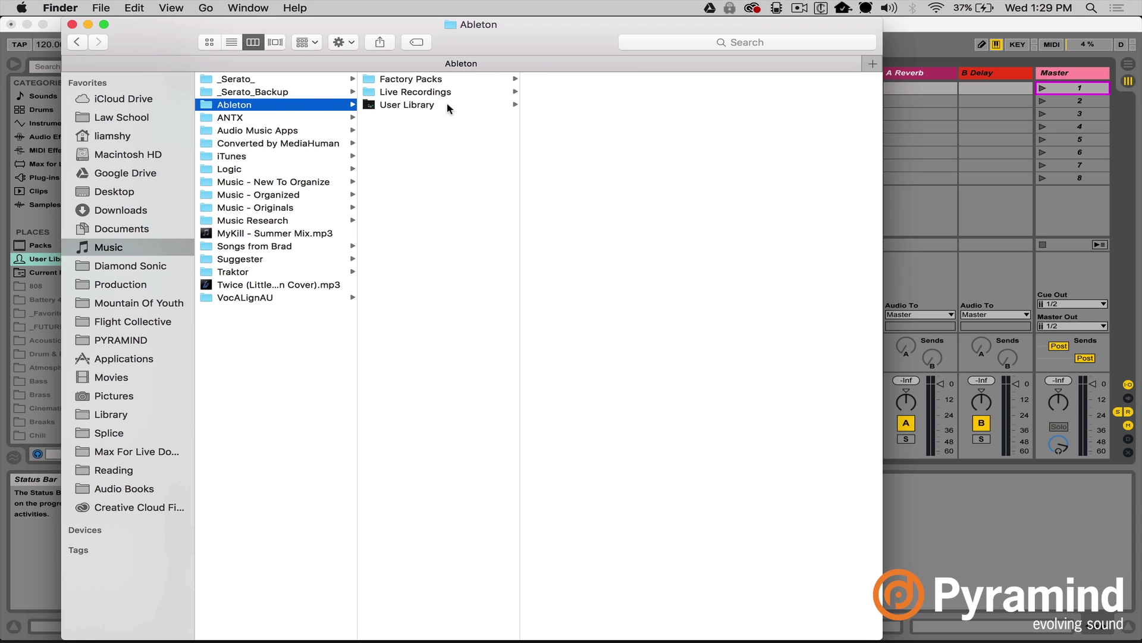
click(447, 106)
scroll(586, 290, down, 5)
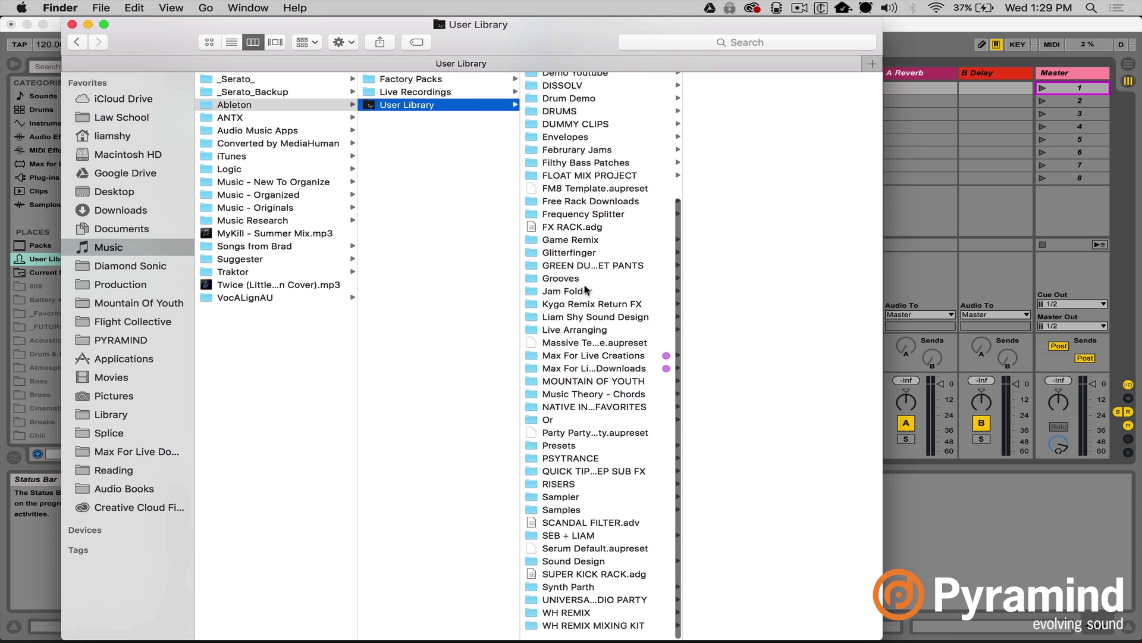
scroll(585, 289, up, 1)
drag(87, 33, 492, 292)
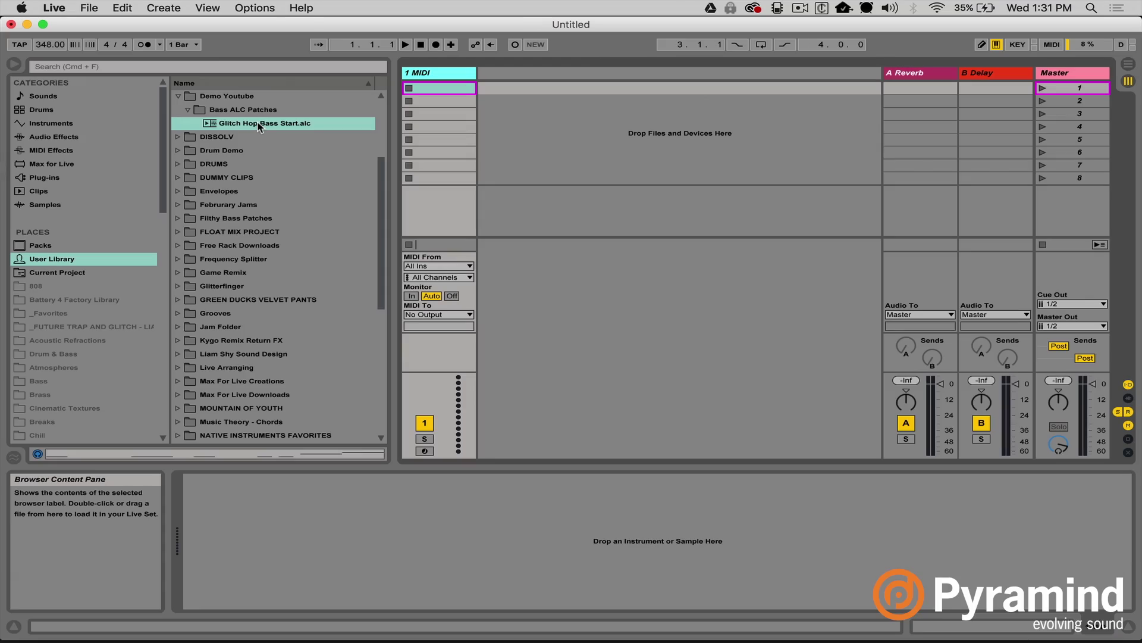
- Load Glitch Hop Bass Start.alc from the Bass ALC Patches folder into the Live Set and delete the empty MIDI track
click(258, 126)
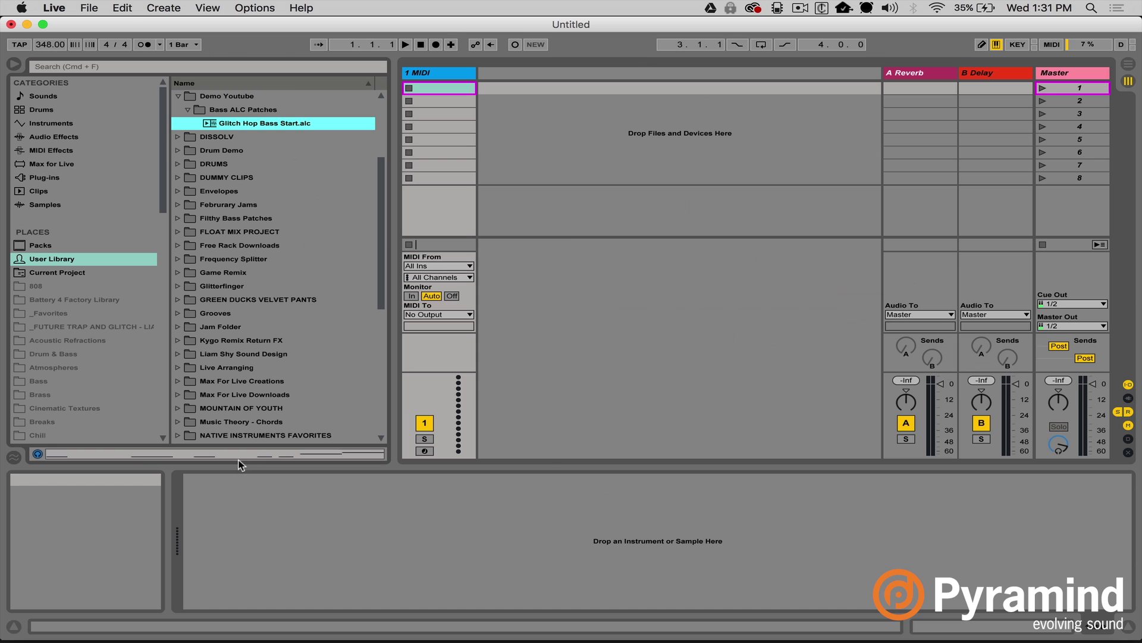
double_click(212, 124)
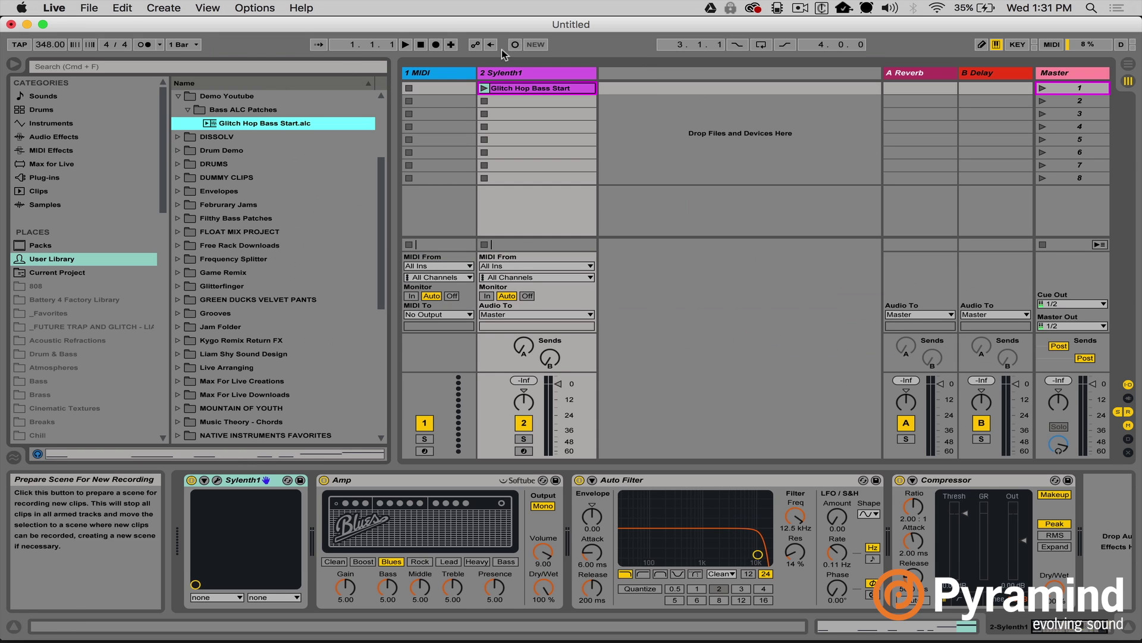
key(Delete)
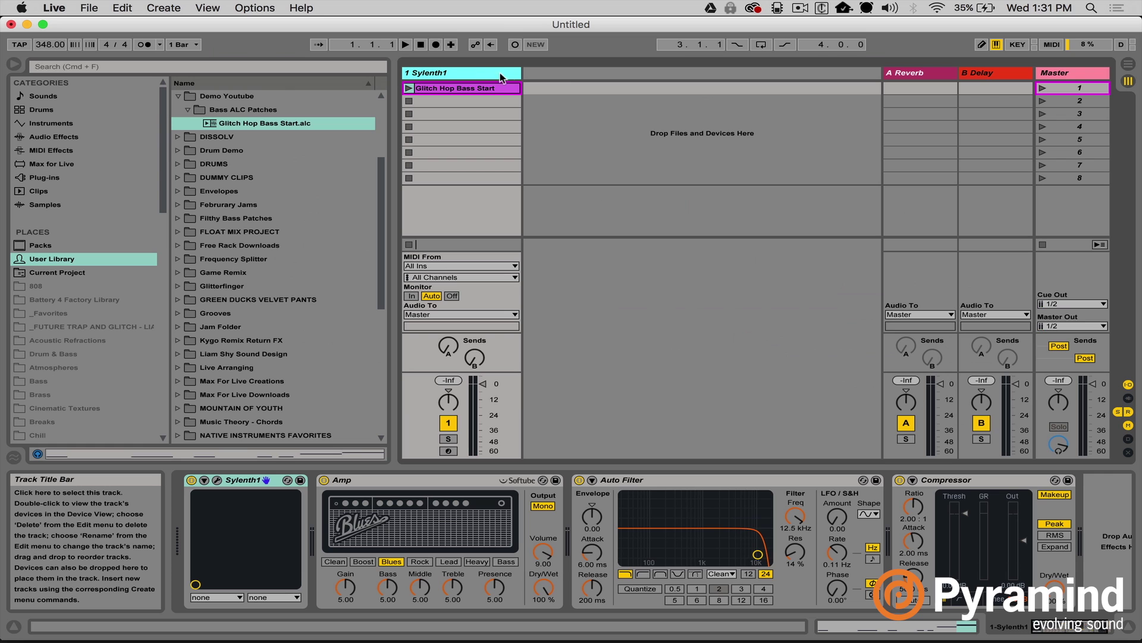
- Widen the Sylenth1 track and bring its device chain back into view
drag(522, 73, 612, 73)
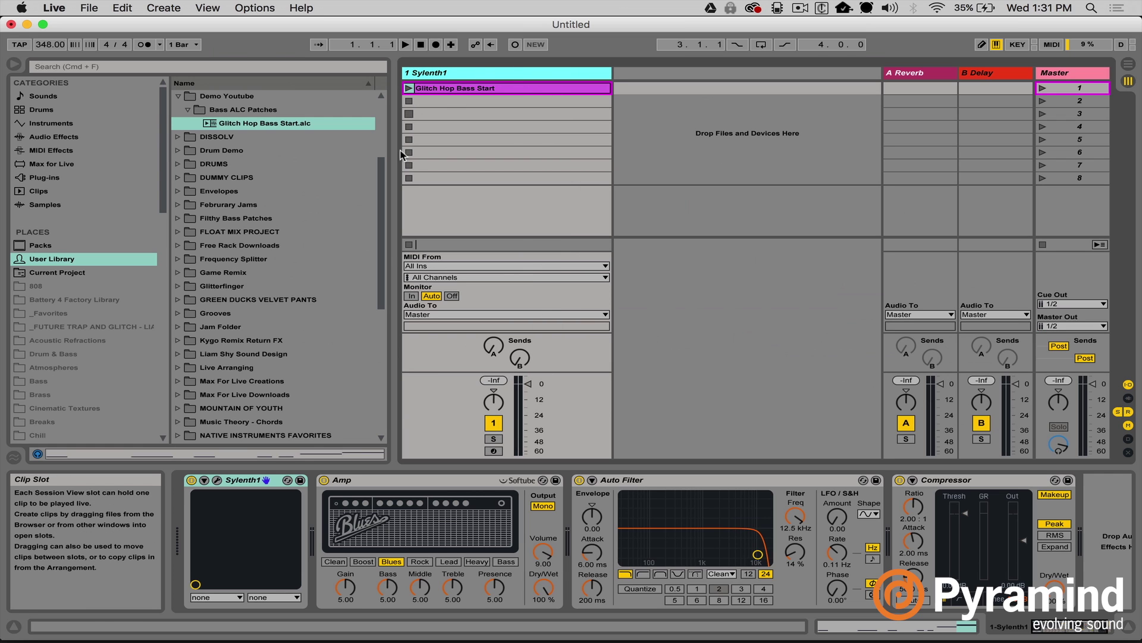
double_click(467, 96)
key(super+alt+l)
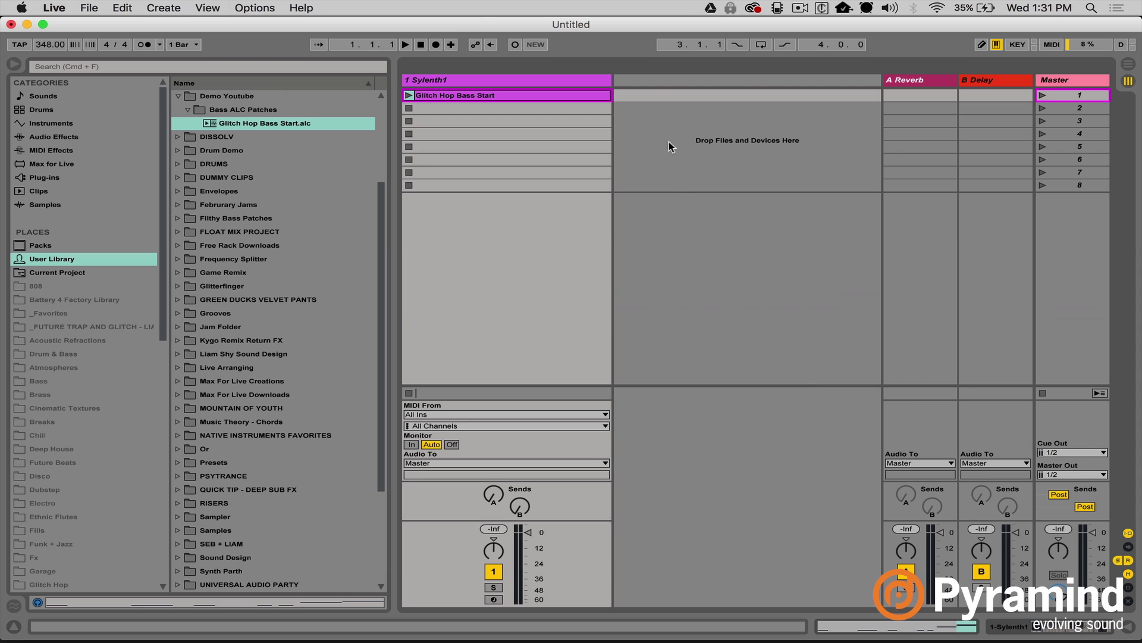
click(525, 81)
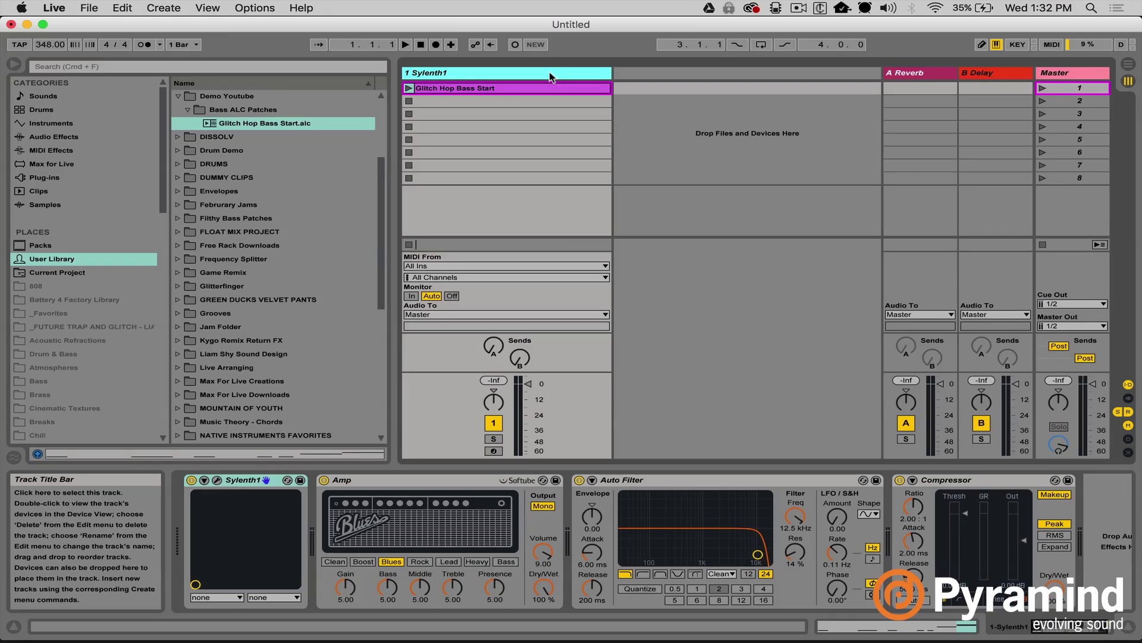
- Insert an audio track, search the samples for "kick" and place Zidua-Kick2-03.aif in its first clip slot
key(super+t)
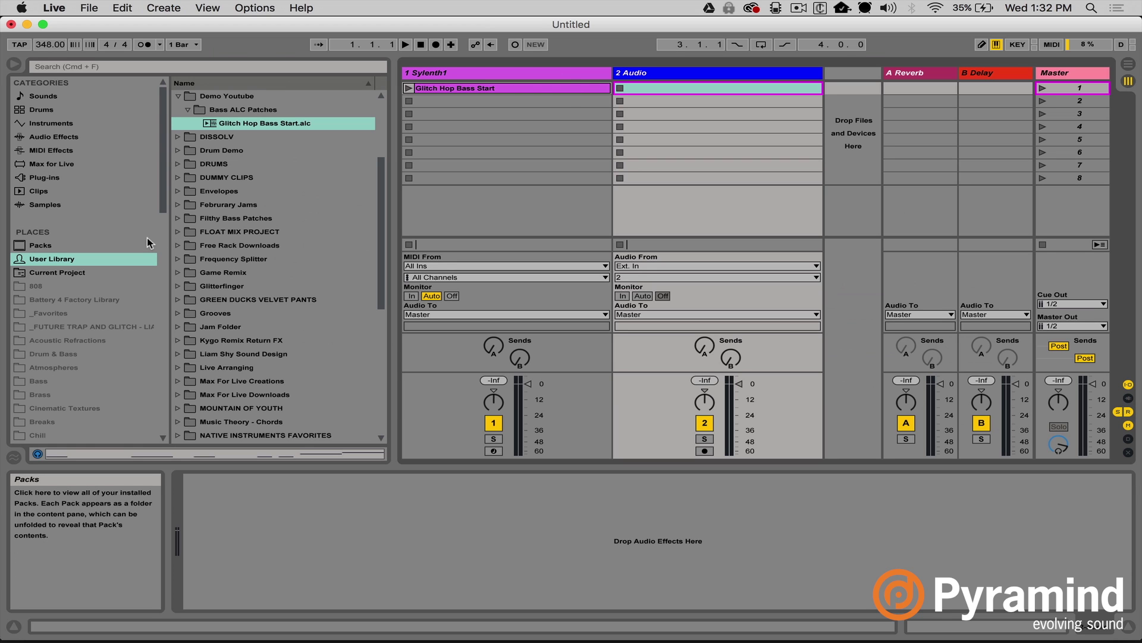
click(103, 206)
click(356, 69)
text(kick)
drag(235, 109, 687, 88)
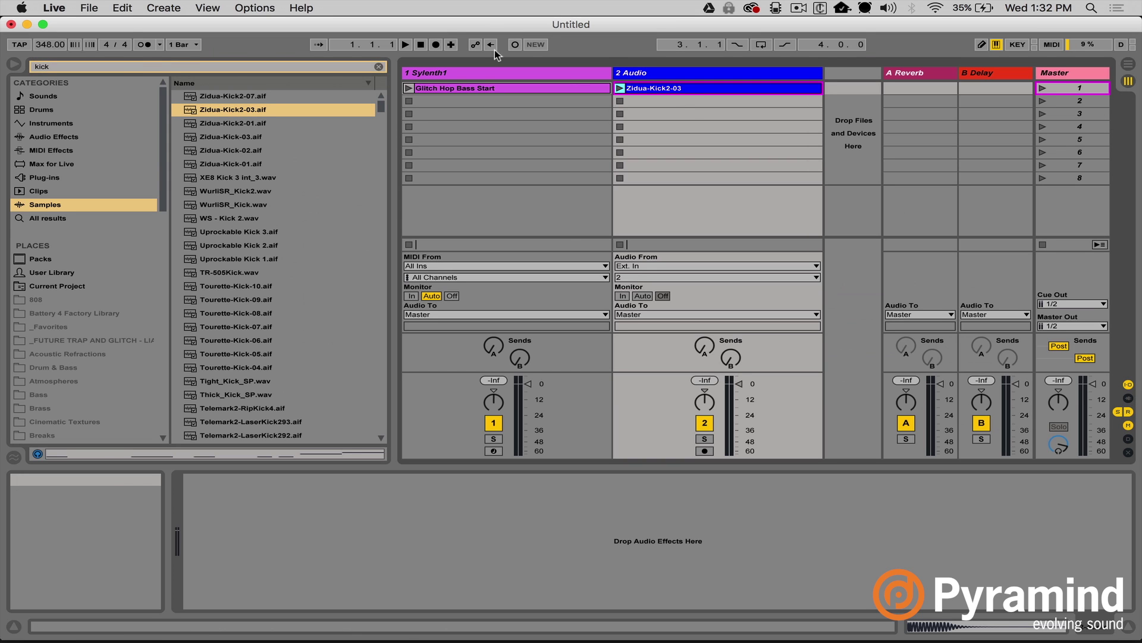
- Search the audio effects for "compressor" and add the Compressor to the audio track
click(134, 65)
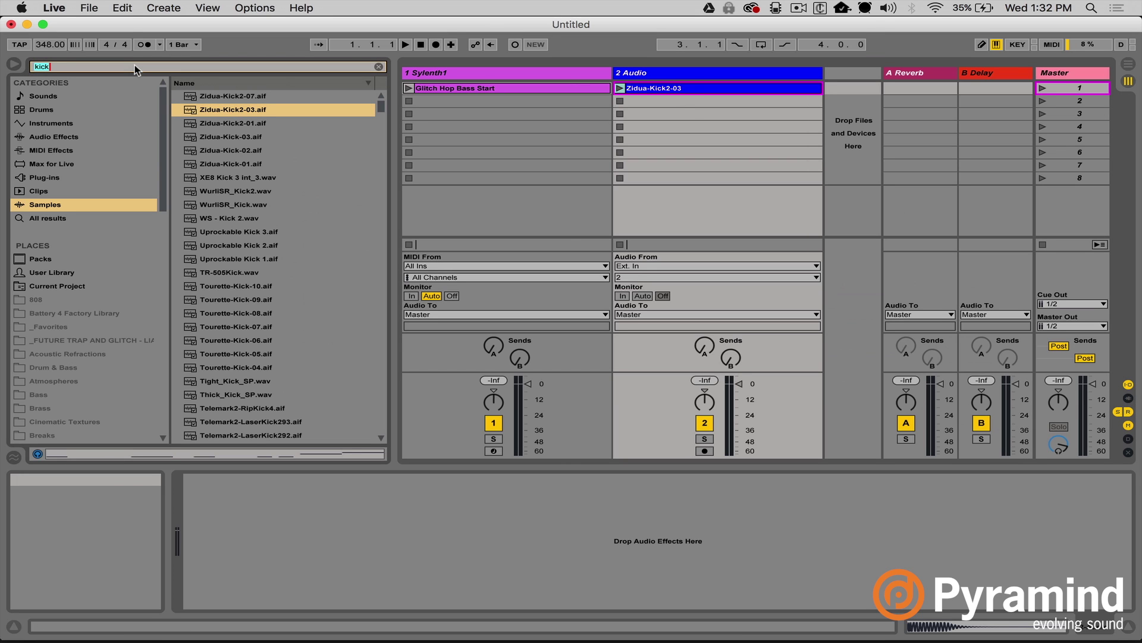
text(compressor)
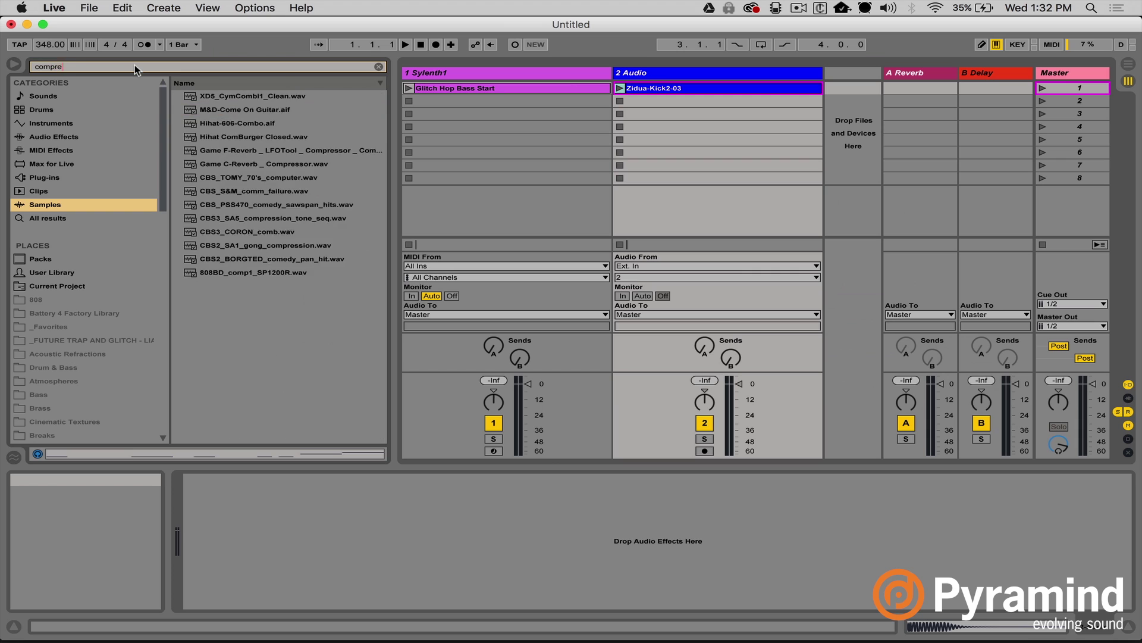
click(60, 136)
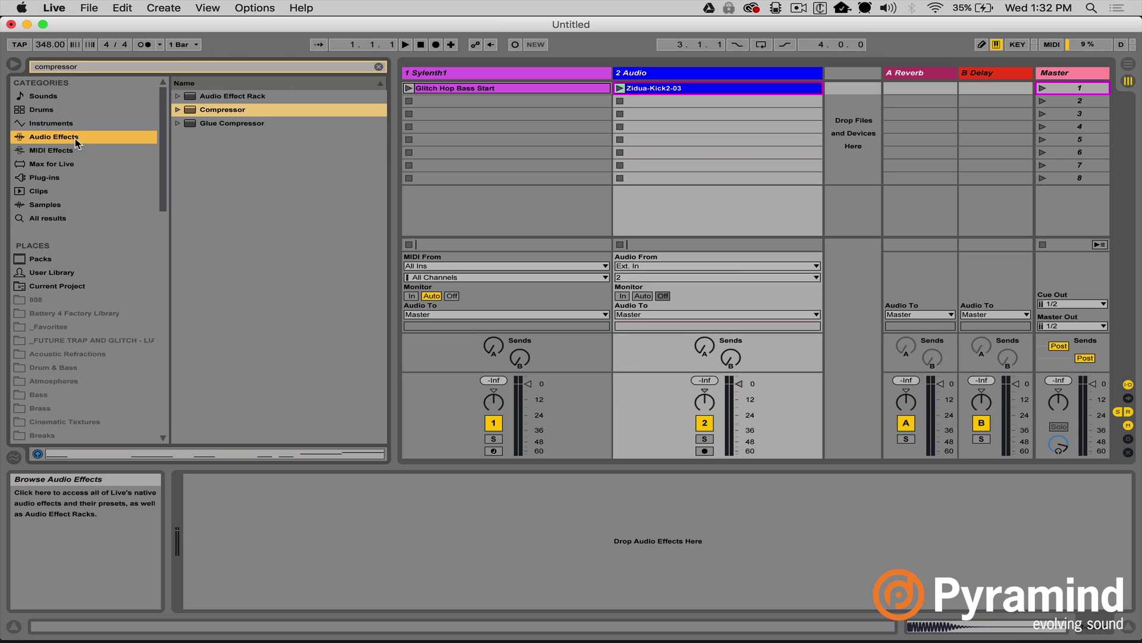
click(185, 113)
drag(186, 113, 662, 148)
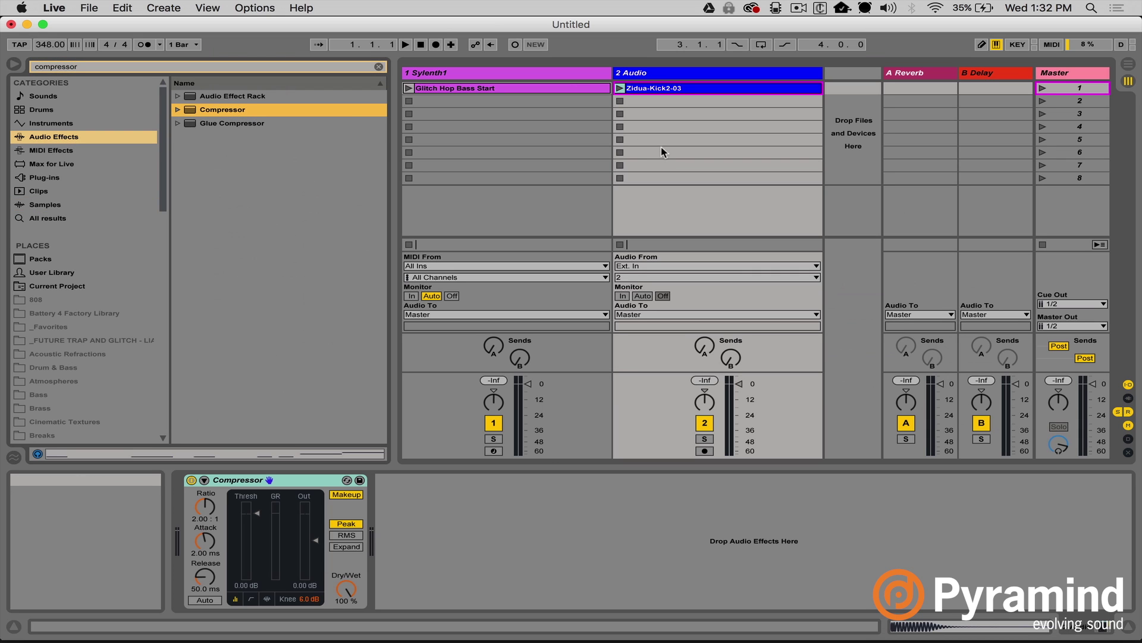
- Add the Sugar Bytes Turnado Audio Unit plug-in after the Compressor and close its plug-in window
click(379, 66)
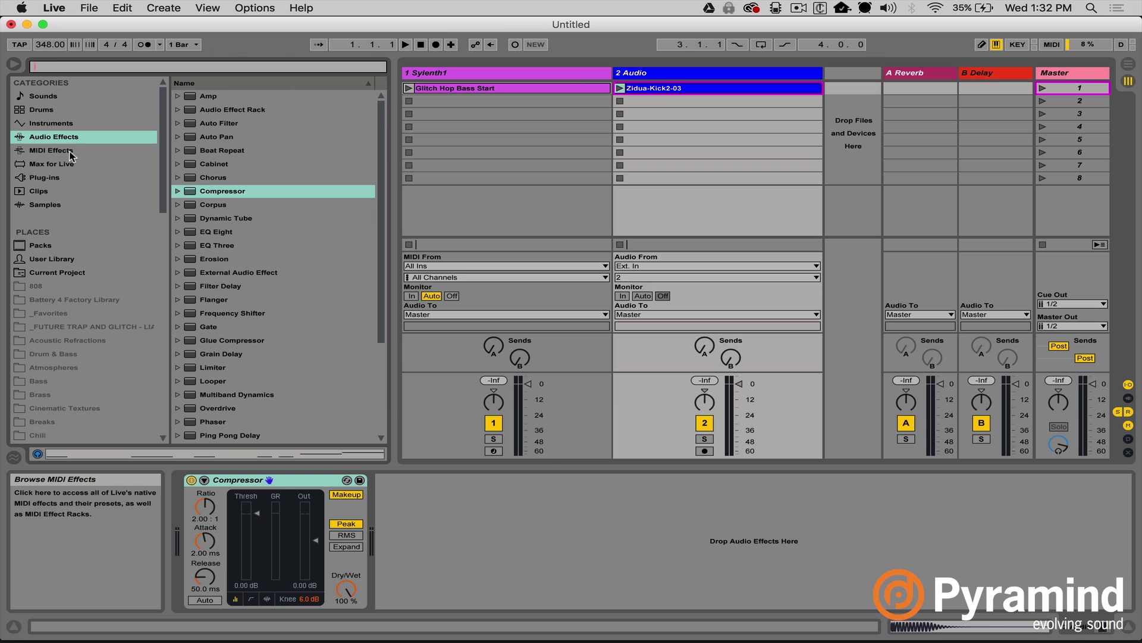
click(52, 179)
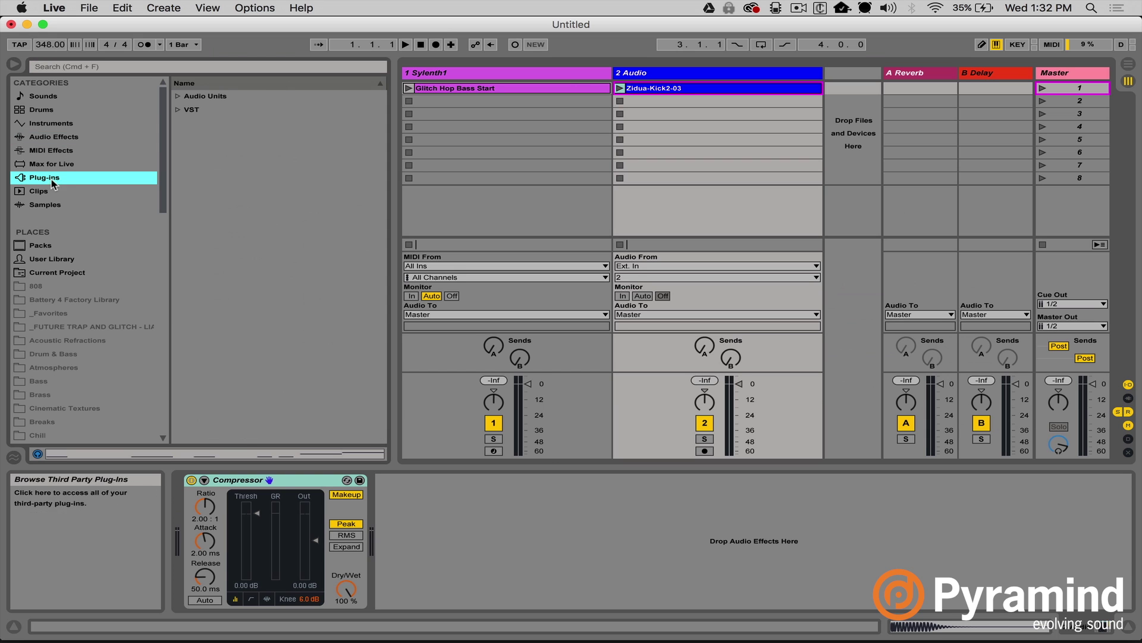
click(177, 96)
scroll(323, 182, down, 3)
scroll(323, 180, down, 4)
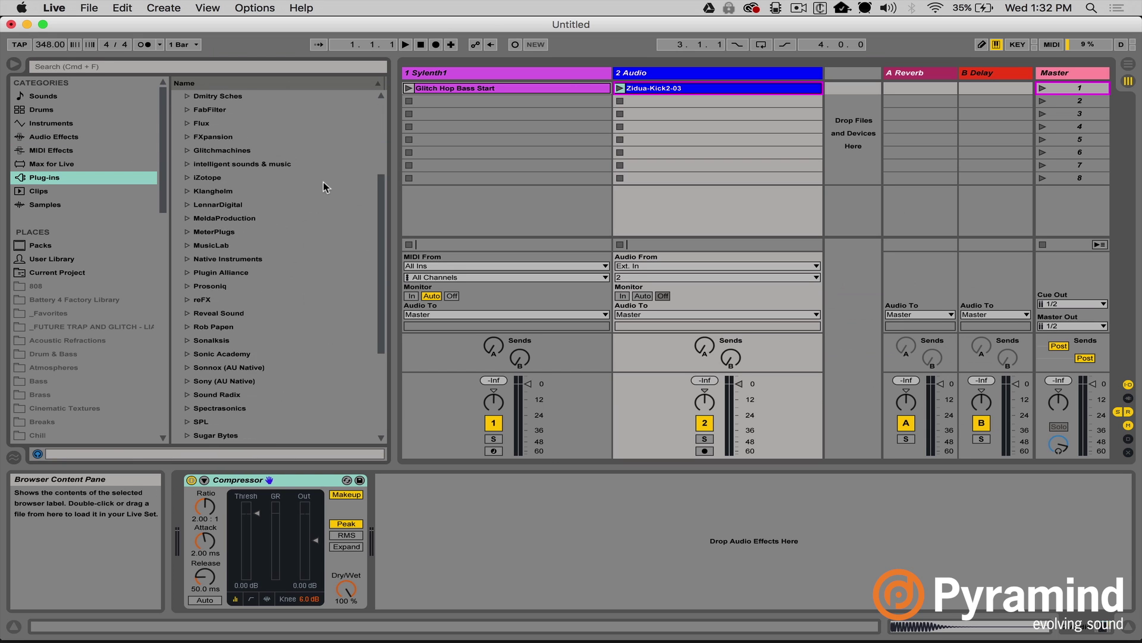
scroll(323, 187, down, 2)
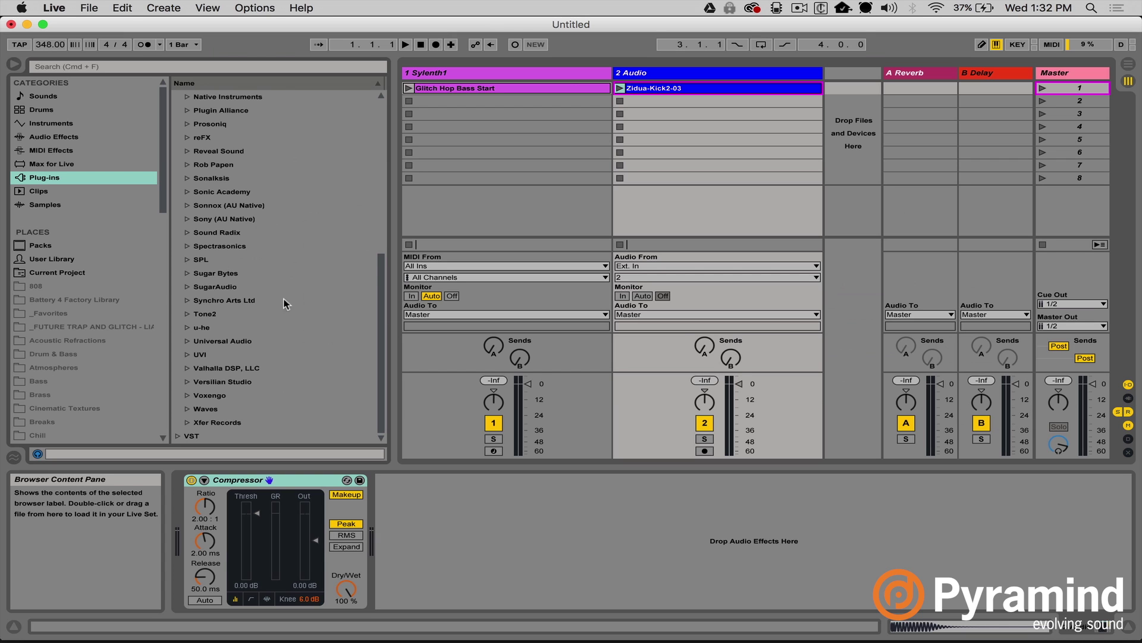
click(188, 274)
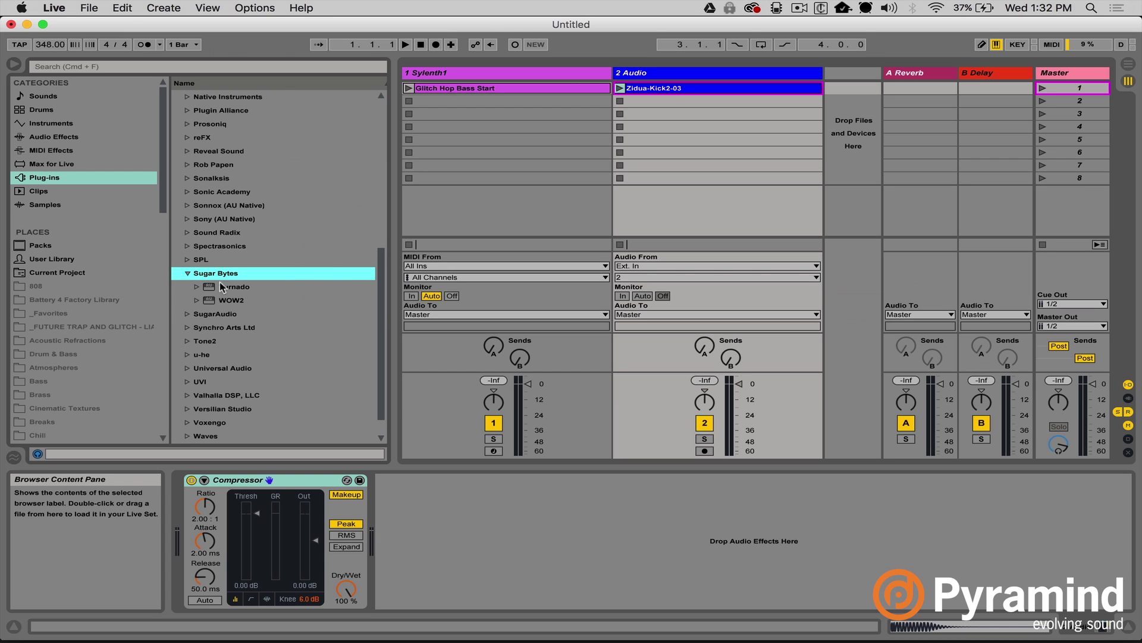
drag(212, 292, 704, 174)
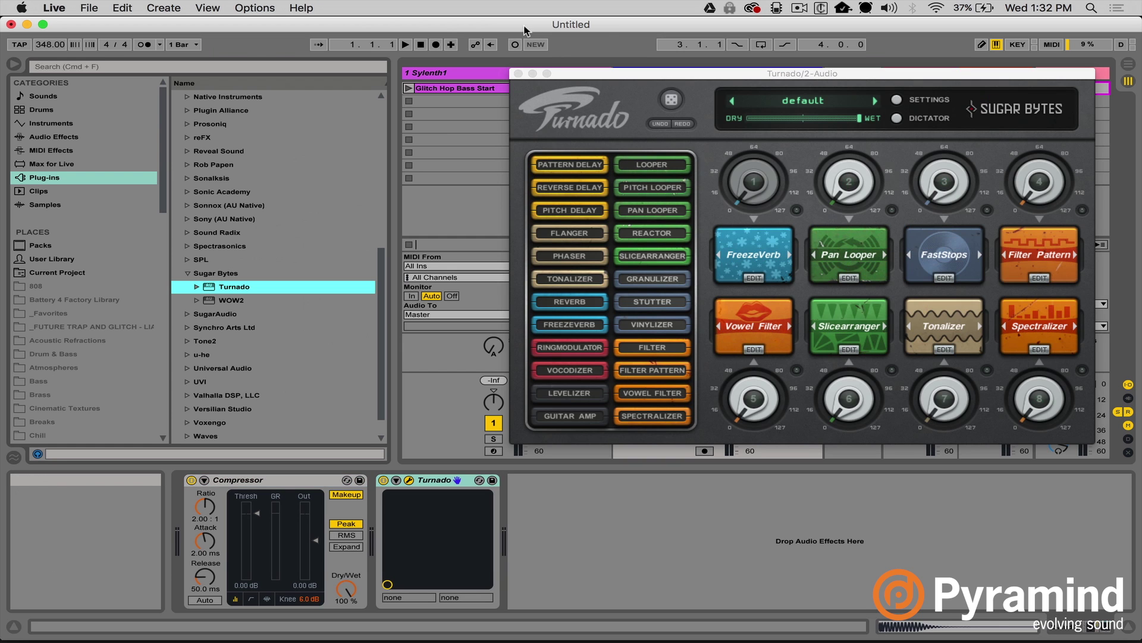
click(519, 73)
- Rename the kick clip on the audio track as Crazy Kick
click(745, 94)
key(super+r)
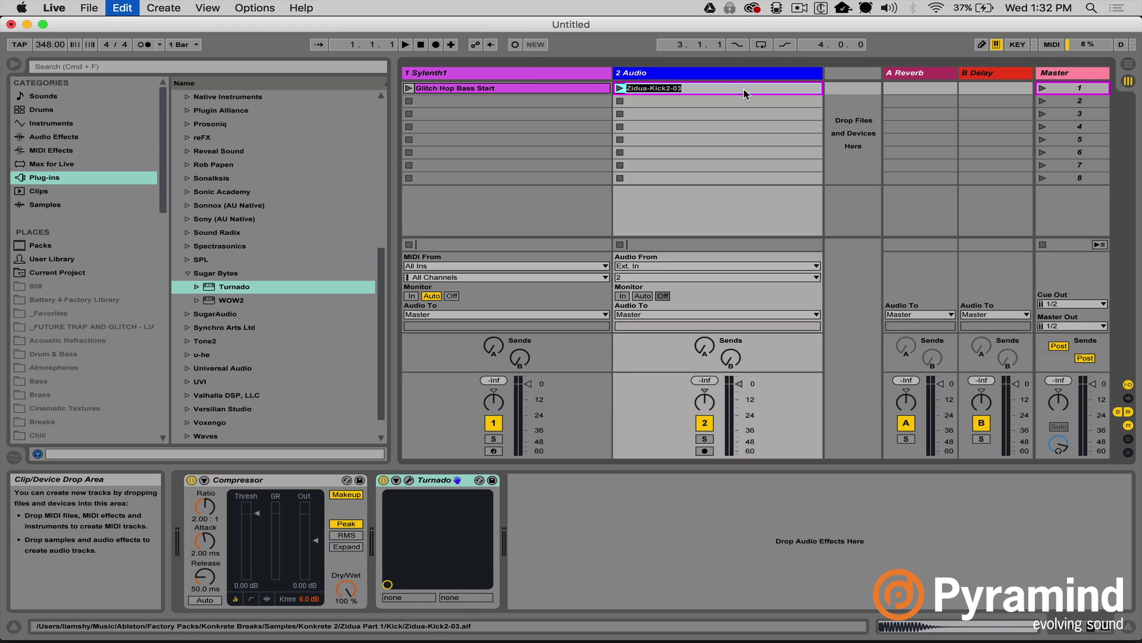
text(K)
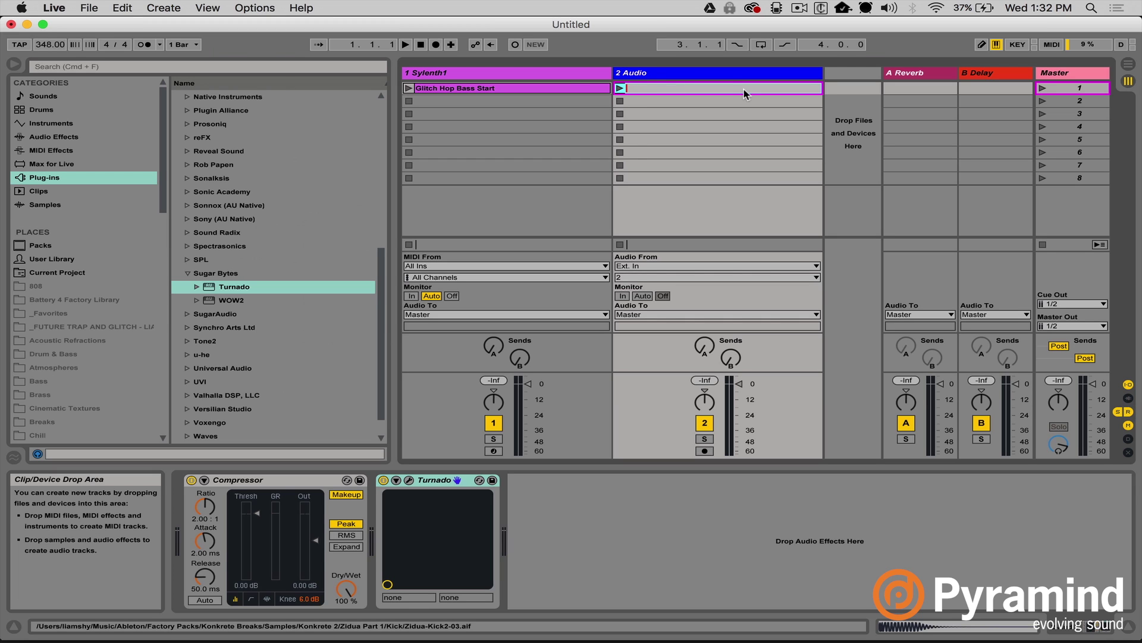
text(razy Kick)
key(Return)
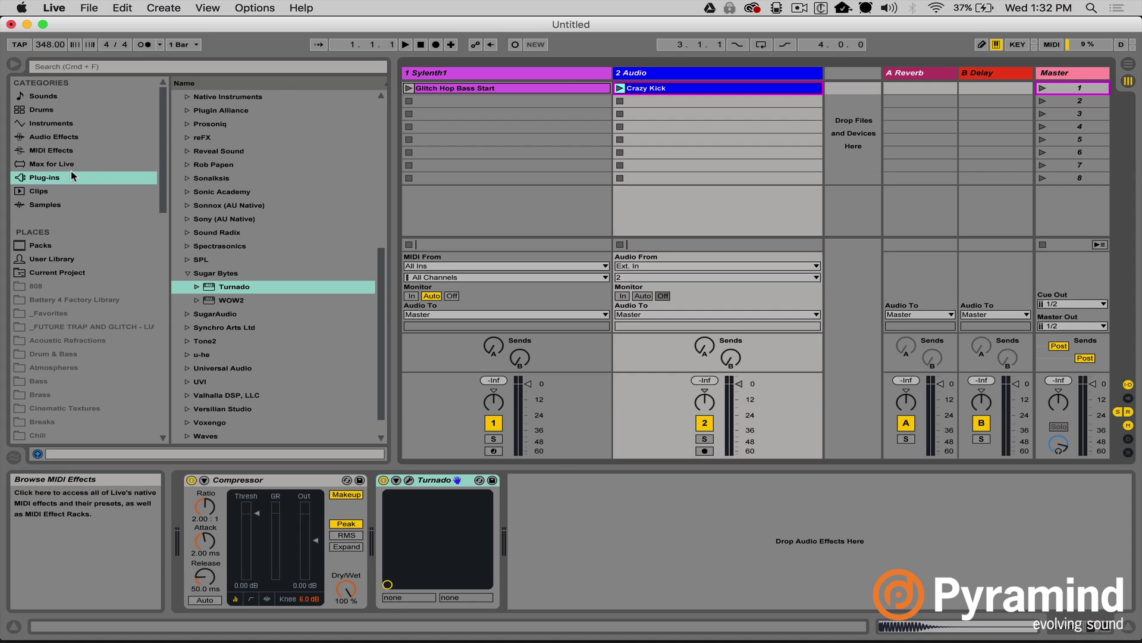
- Create a folder named Kicks inside Bass ALC Patches in the User Library and move it directly into the Demo Youtube folder
click(53, 259)
scroll(313, 234, down, 5)
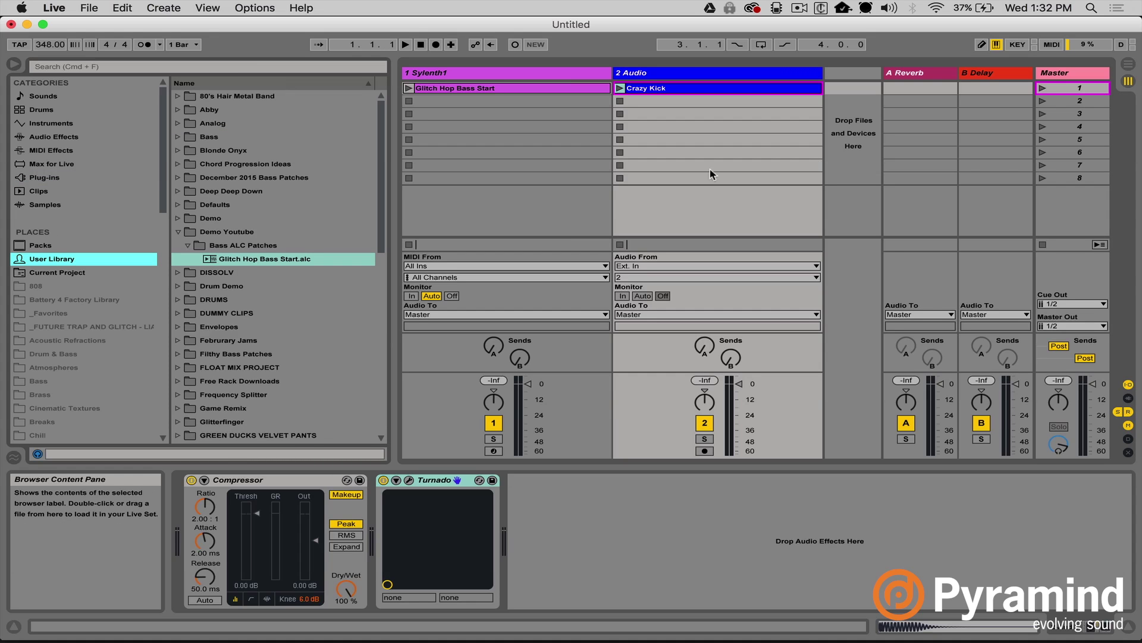
click(228, 244)
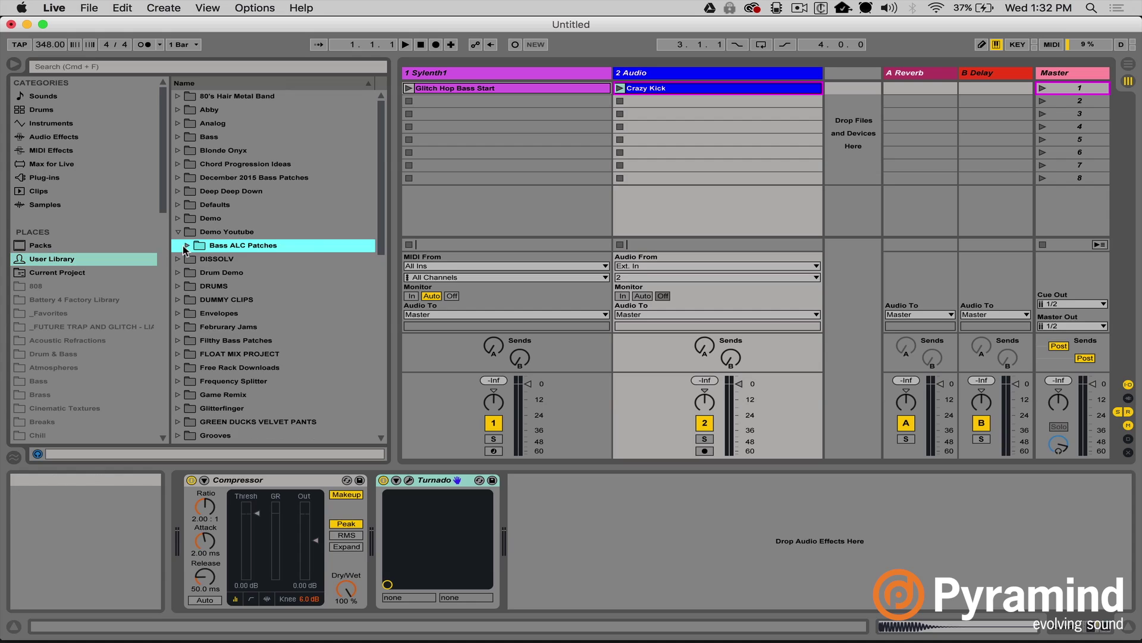
right_click(314, 251)
click(356, 281)
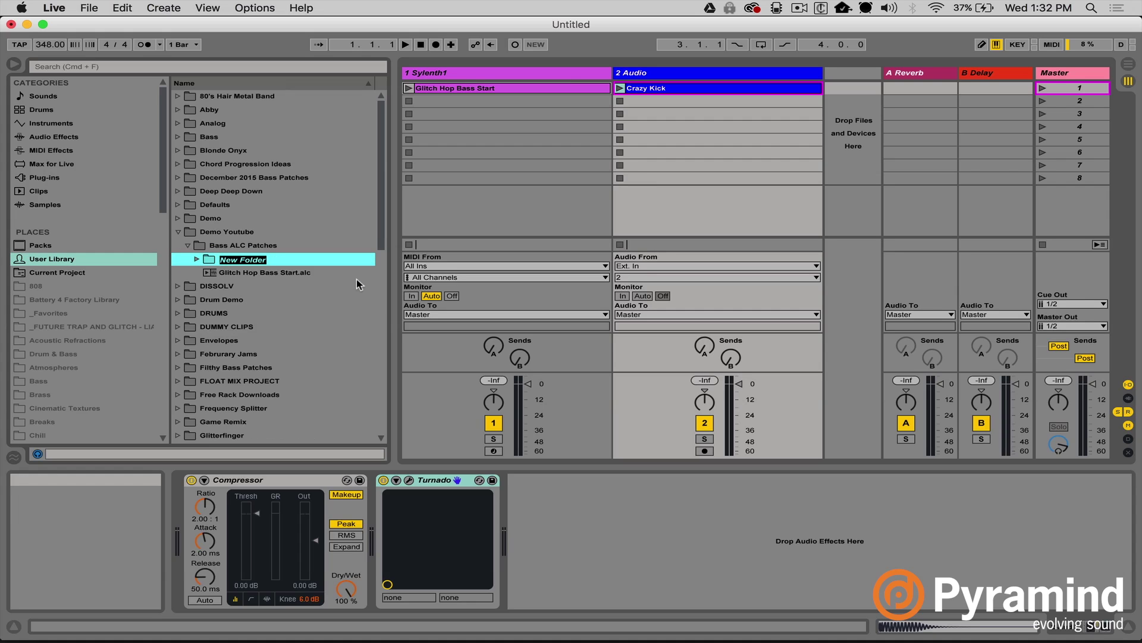
text(Kicks)
key(Return)
drag(238, 272, 213, 232)
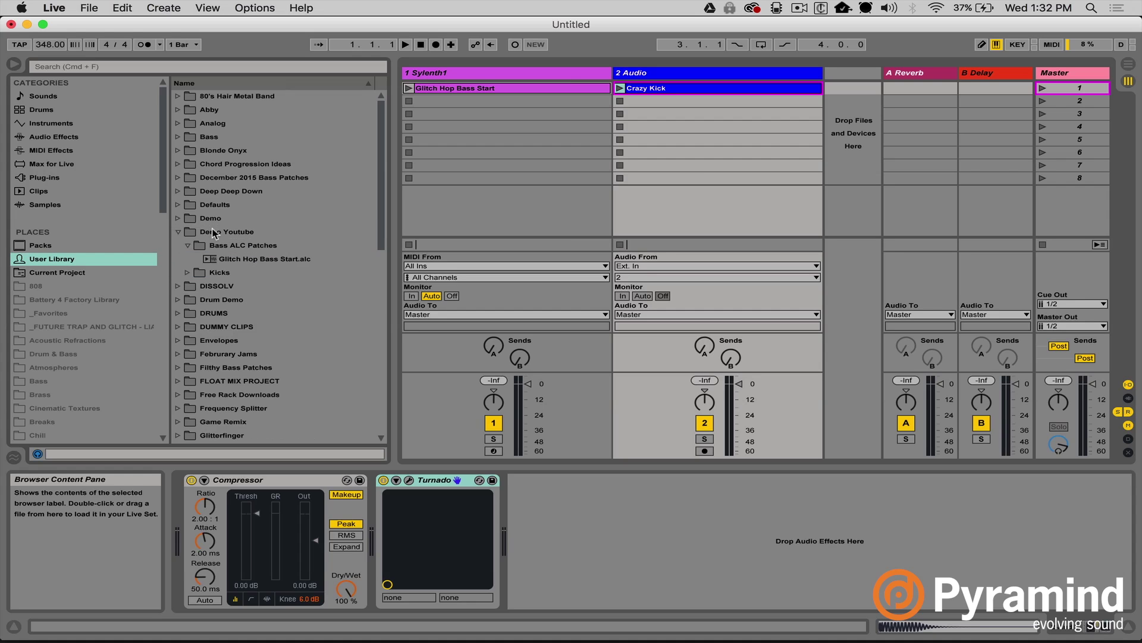
- Save the Crazy Kick clip into the Kicks folder under its existing name
click(215, 272)
click(187, 272)
drag(670, 92, 220, 262)
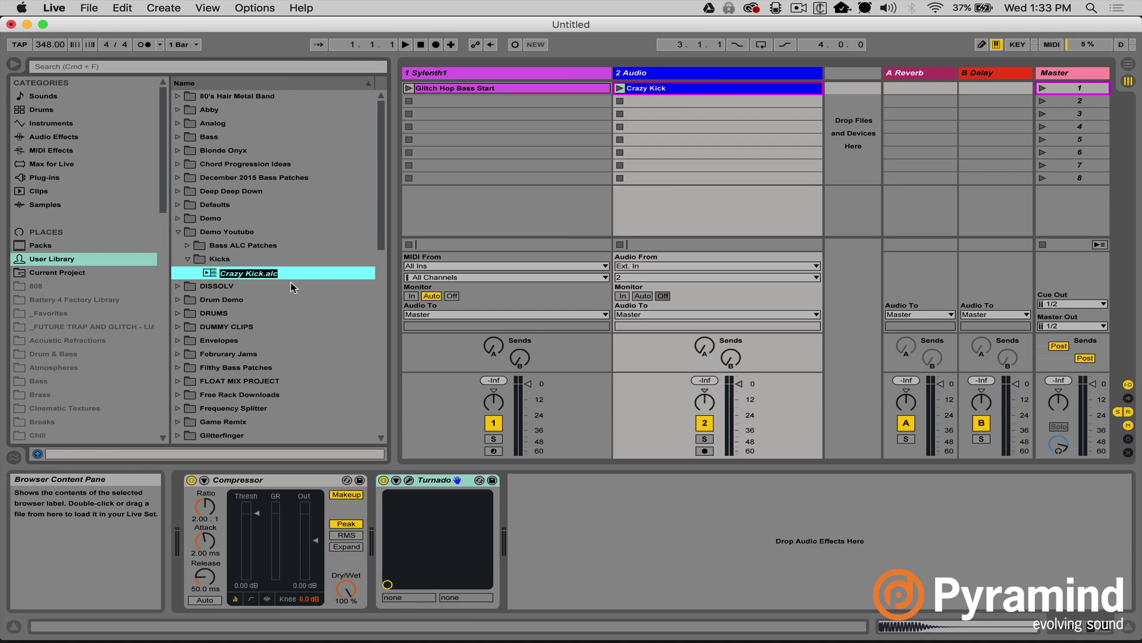
key(Return)
- Delete the audio track and reload Crazy Kick.alc from the Kicks folder into the Live Set
click(763, 73)
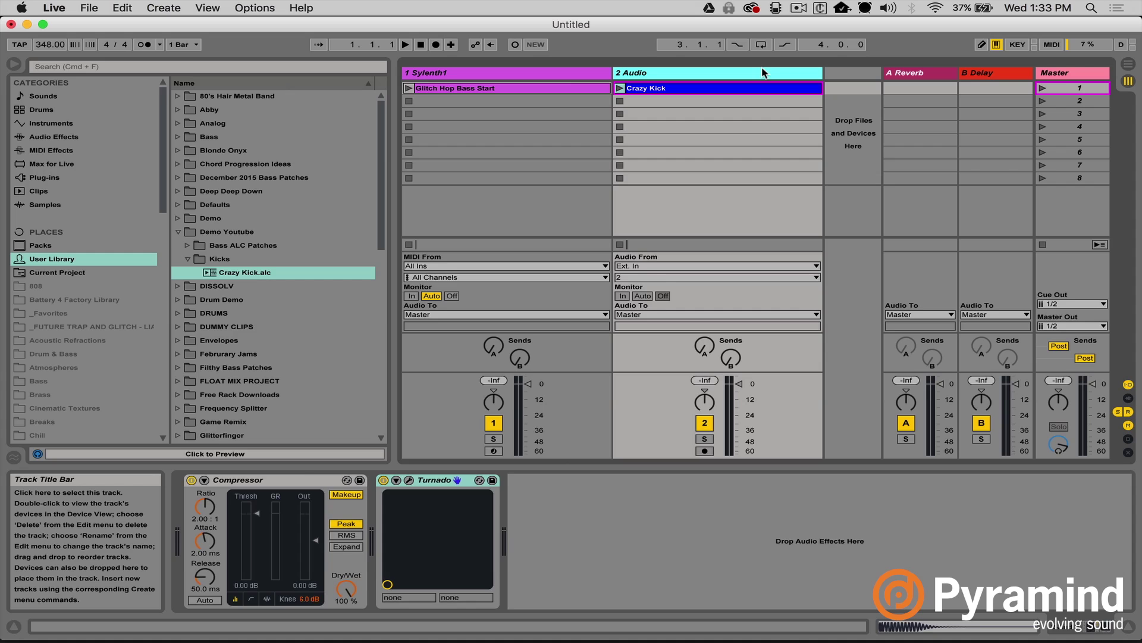
key(Delete)
click(246, 273)
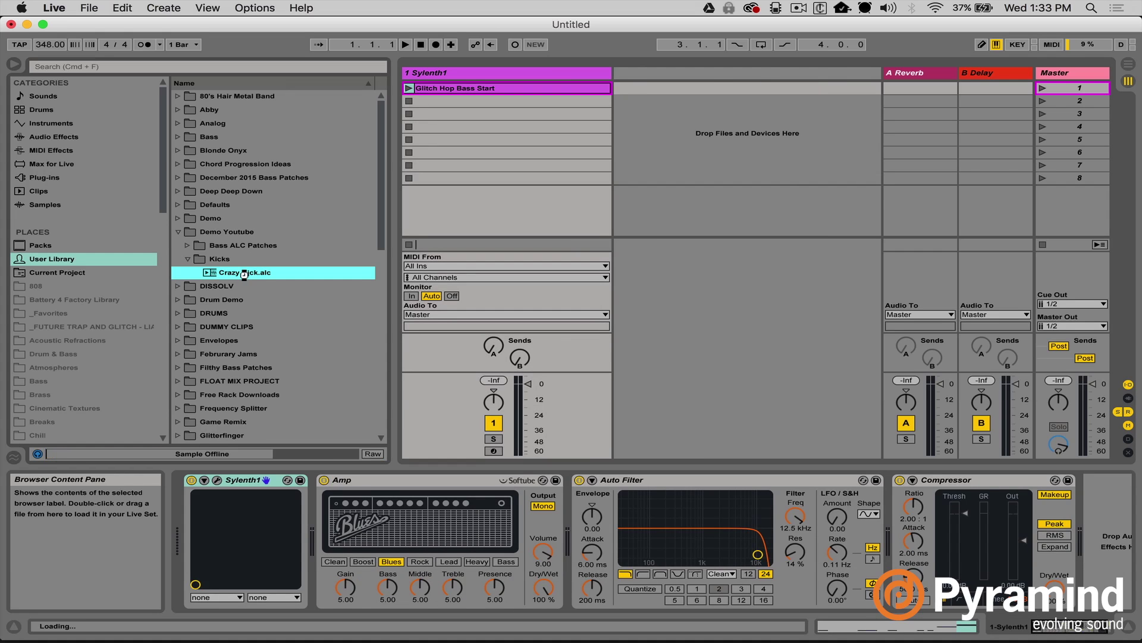
double_click(244, 275)
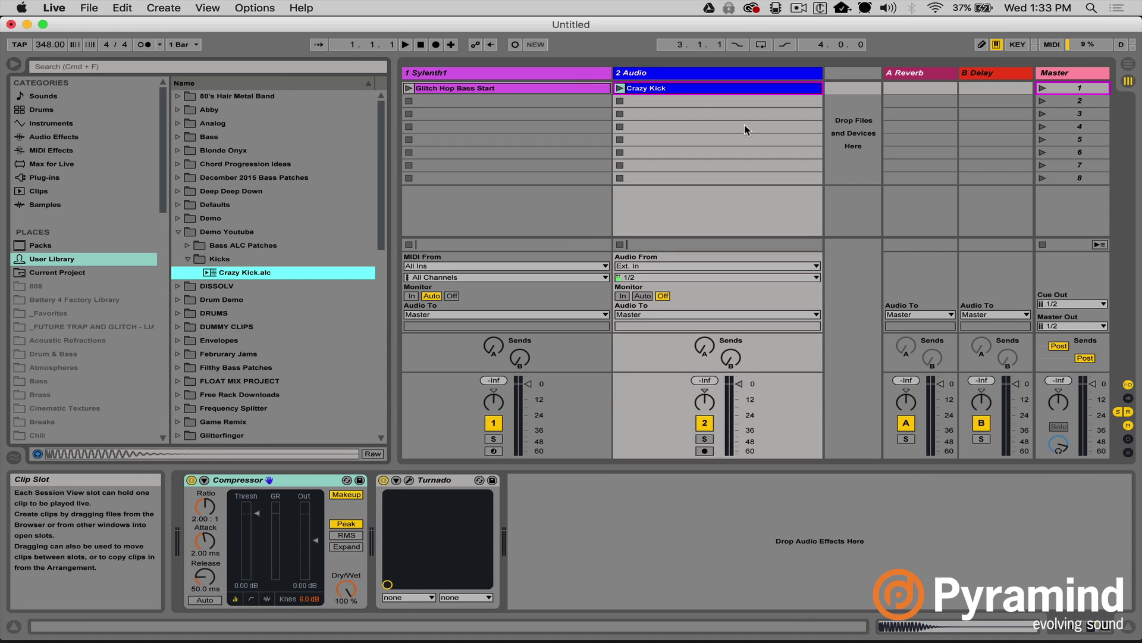